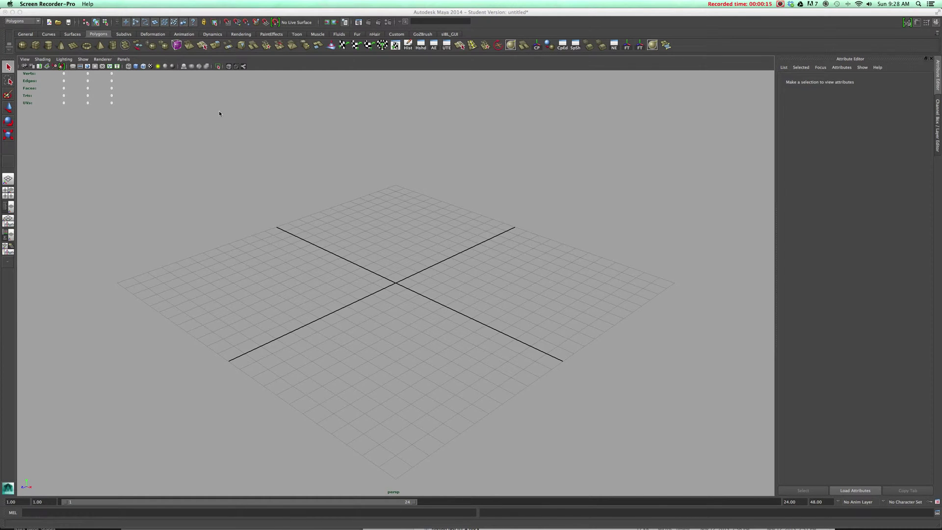
Step: Create a polygon cube and display its polyCube creation settings
click(39, 44)
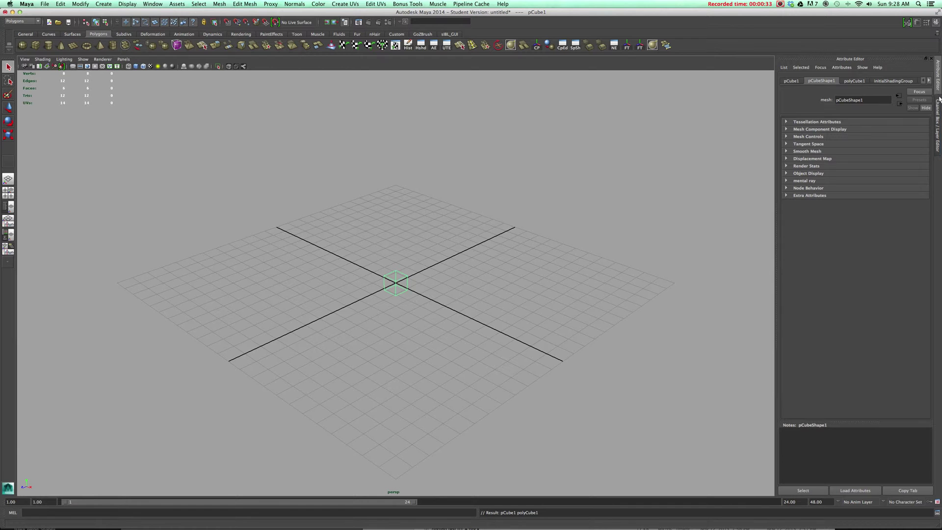
click(938, 109)
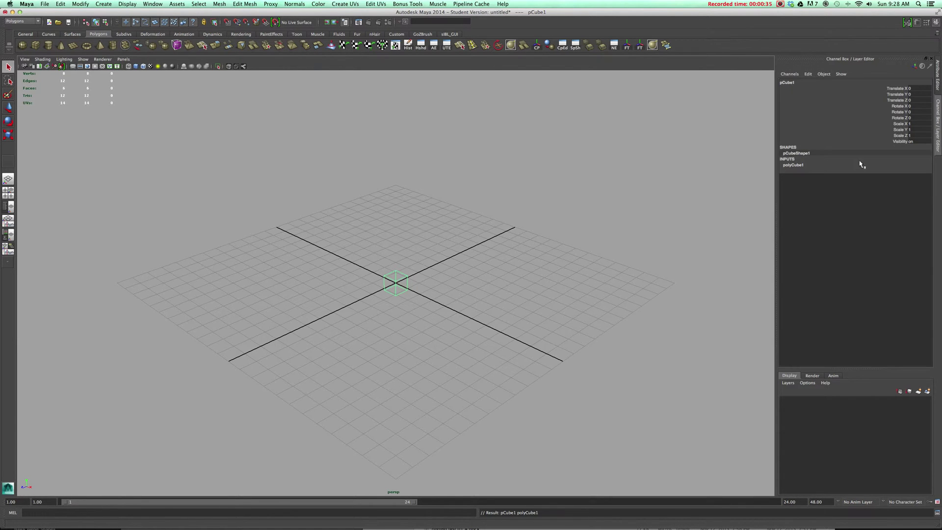
click(792, 164)
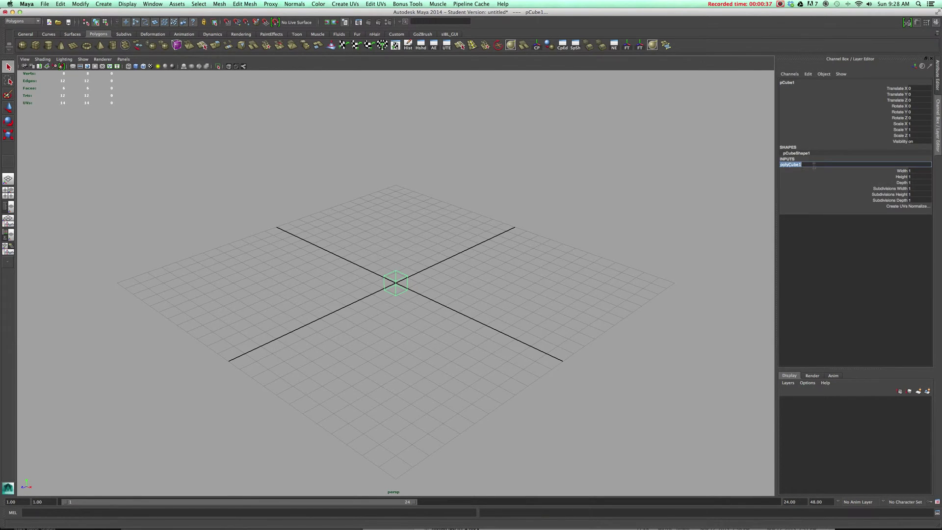
click(800, 177)
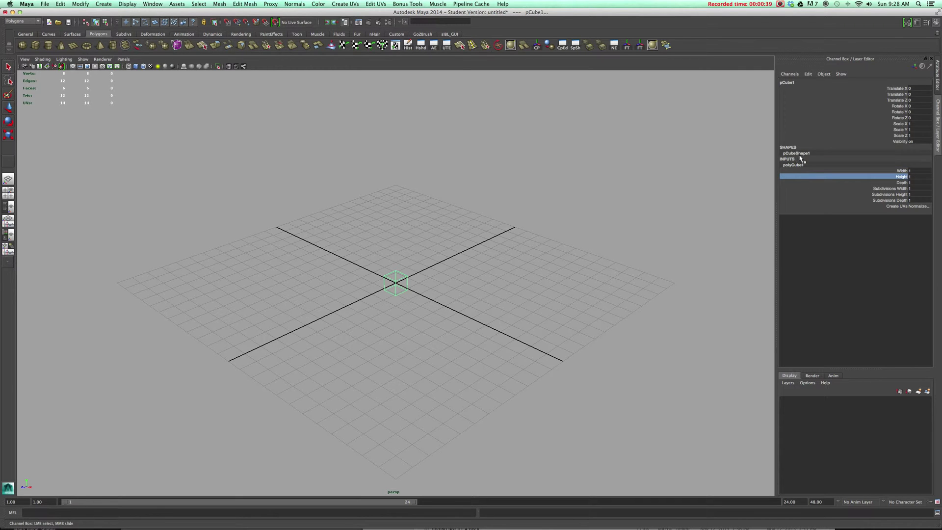
Step: Set the cube's width to 14, height to 2, depth to 4 and width subdivisions to 2
click(911, 171)
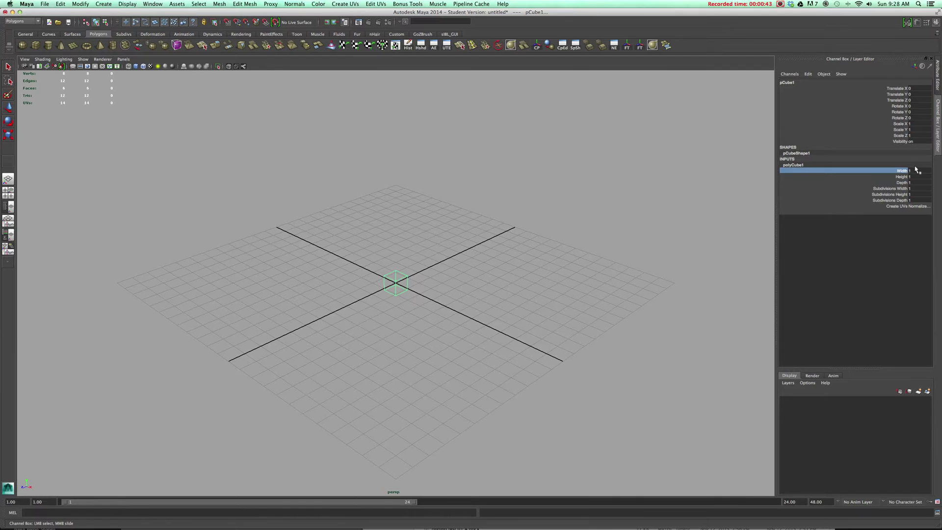
click(915, 172)
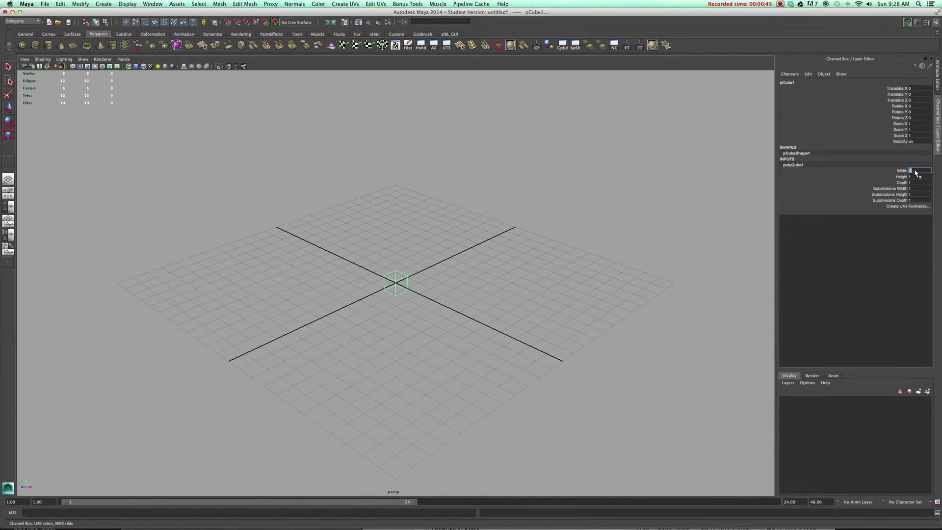
text(14)
key(Return)
key(Tab)
text(2)
key(Return)
key(Tab)
text(4)
key(Return)
key(Tab)
text(2)
key(Return)
Step: Inspect the resized box in the front view and return to the perspective view
alt+drag(518, 240, 485, 276)
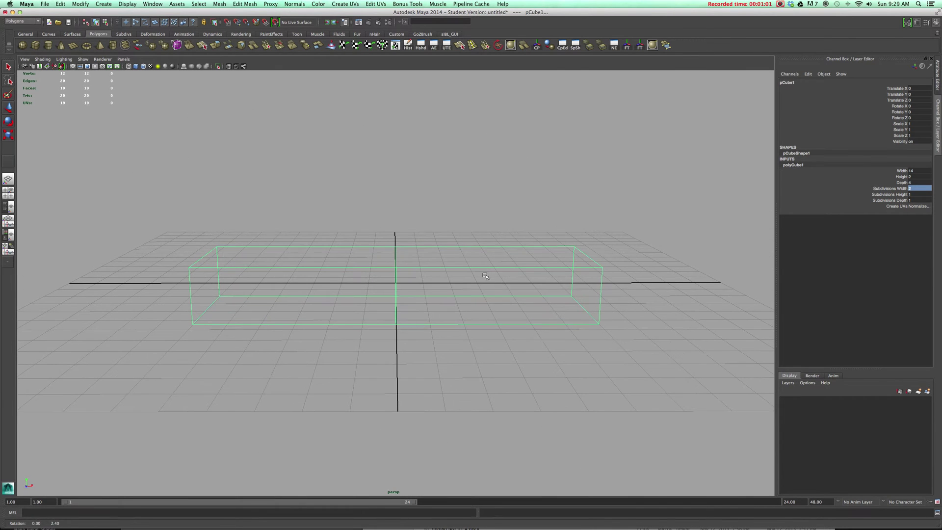
alt+drag(408, 278, 407, 274)
key(space)
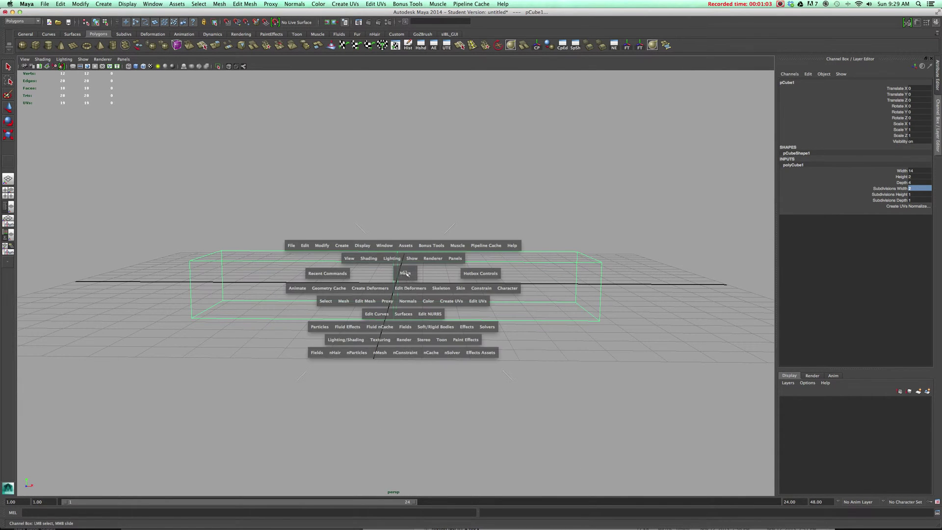
click(408, 286)
key(space)
drag(410, 275, 411, 292)
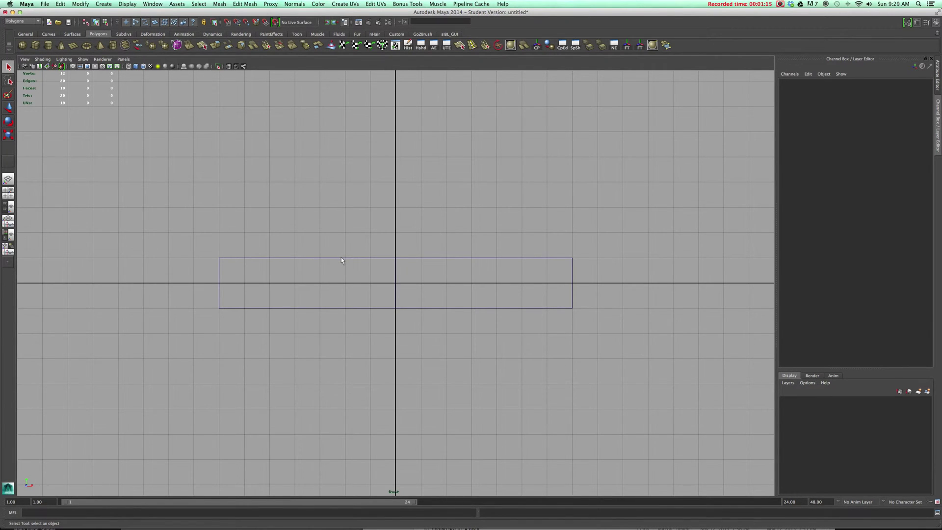
key(space)
drag(342, 261, 343, 227)
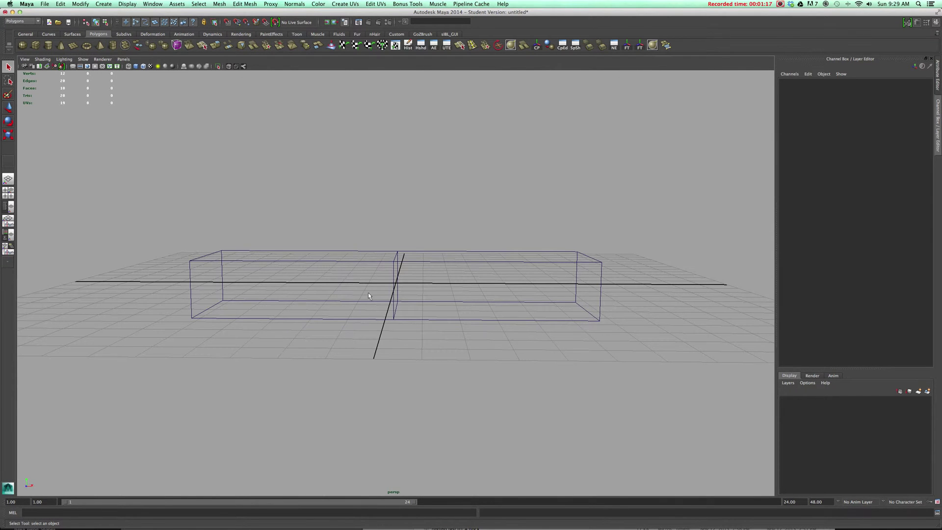
Step: Select the box and switch the viewport display from wireframe to shaded
click(365, 305)
alt+drag(365, 304, 391, 297)
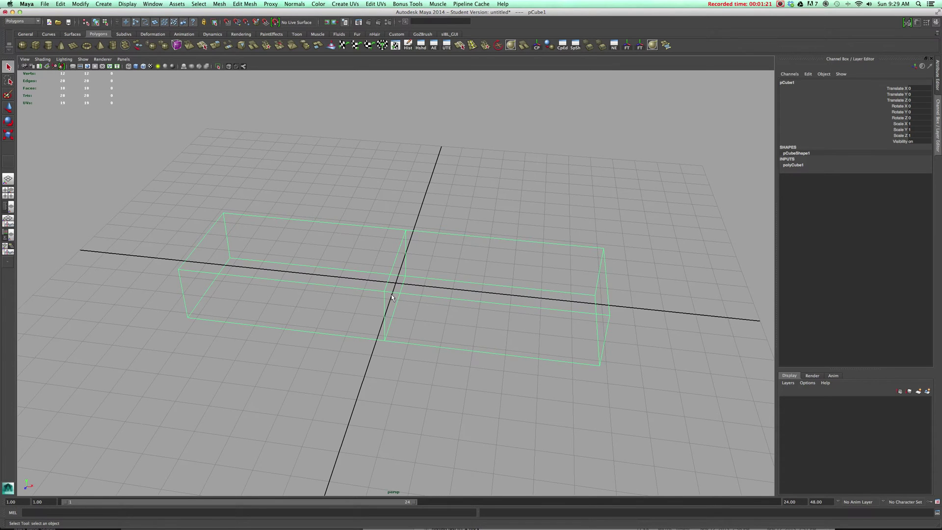
key(5)
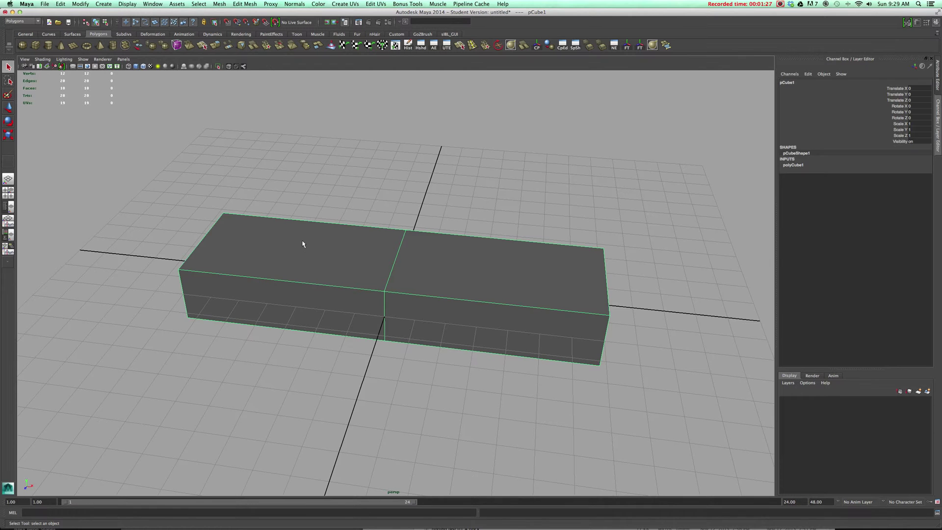
key(4)
key(5)
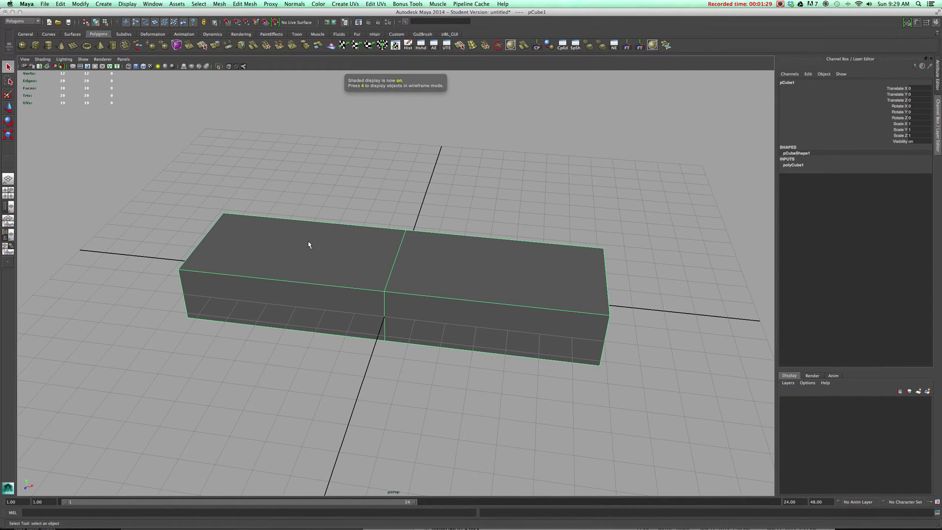
Step: Switch the box to face selection mode
right_click(309, 243)
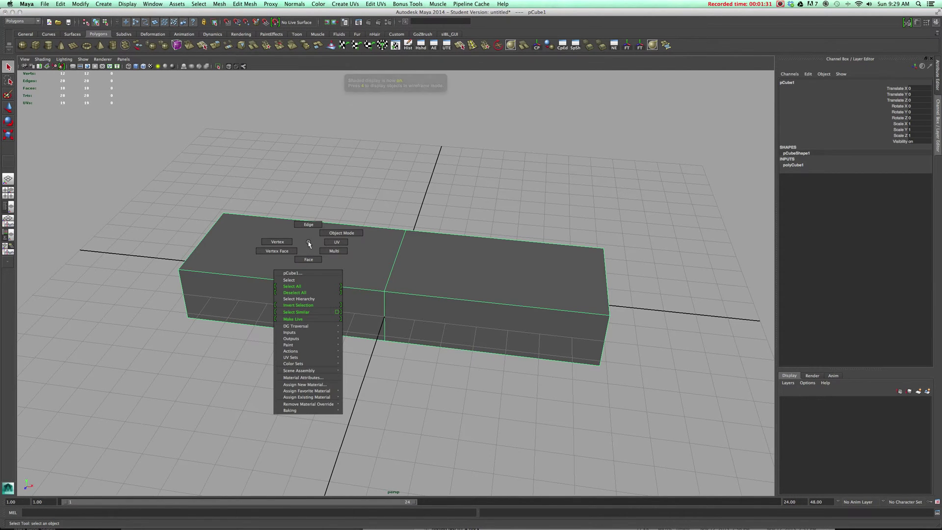
click(314, 244)
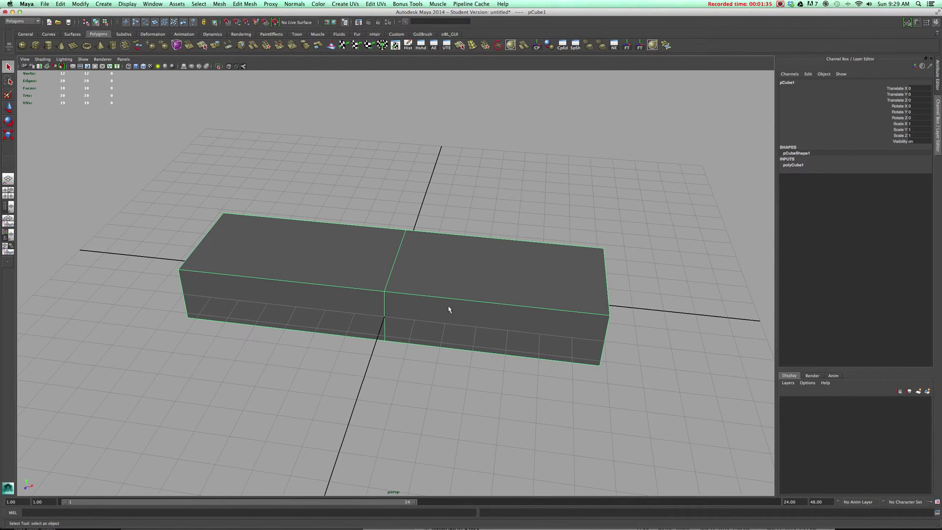
right_click(342, 257)
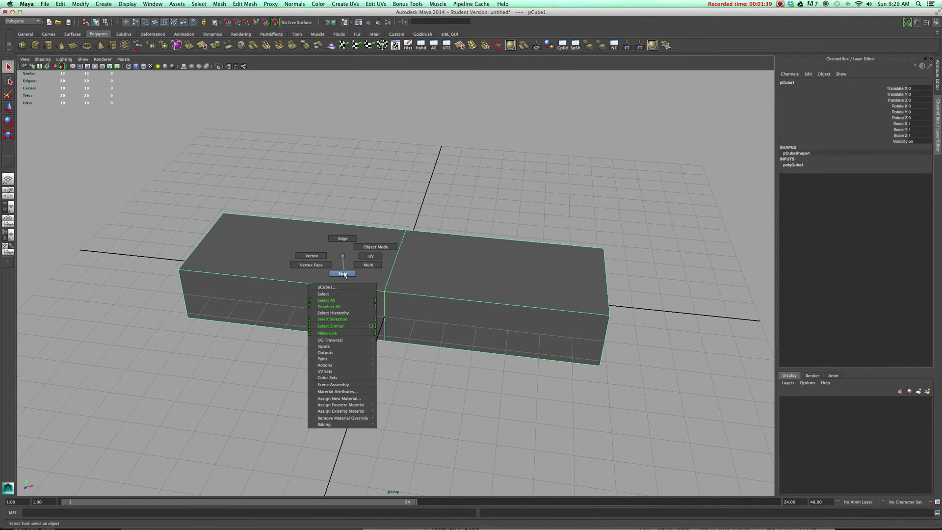
click(344, 274)
right_click(320, 250)
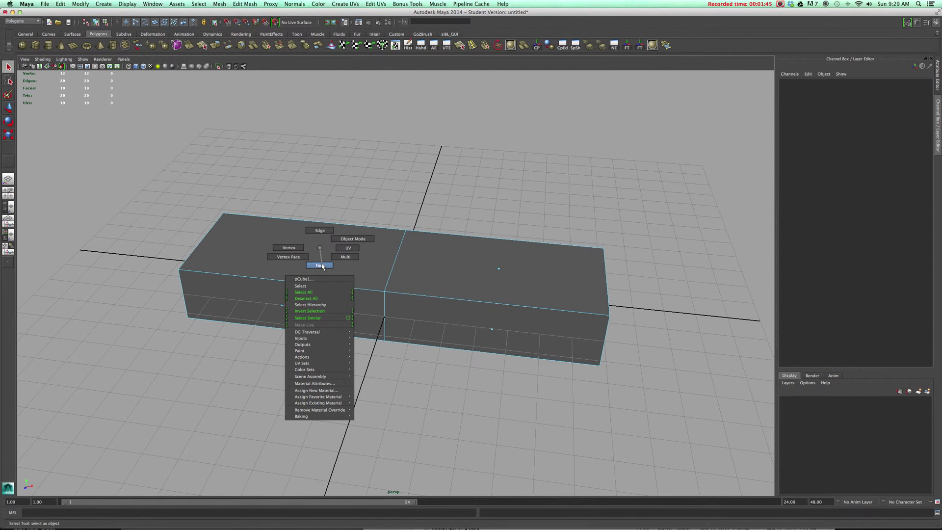
click(322, 265)
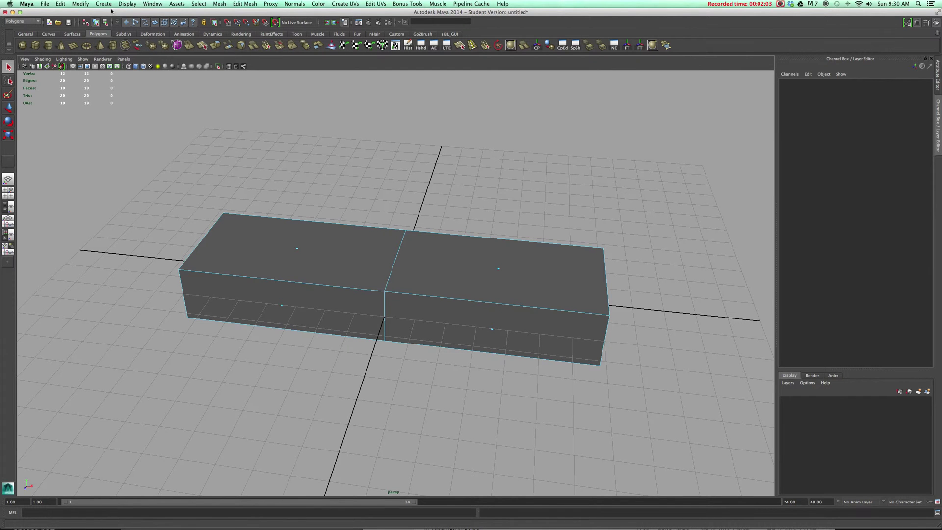
Step: Check in the Selection preferences that polygon faces are selected by Center, and save the preferences
click(153, 4)
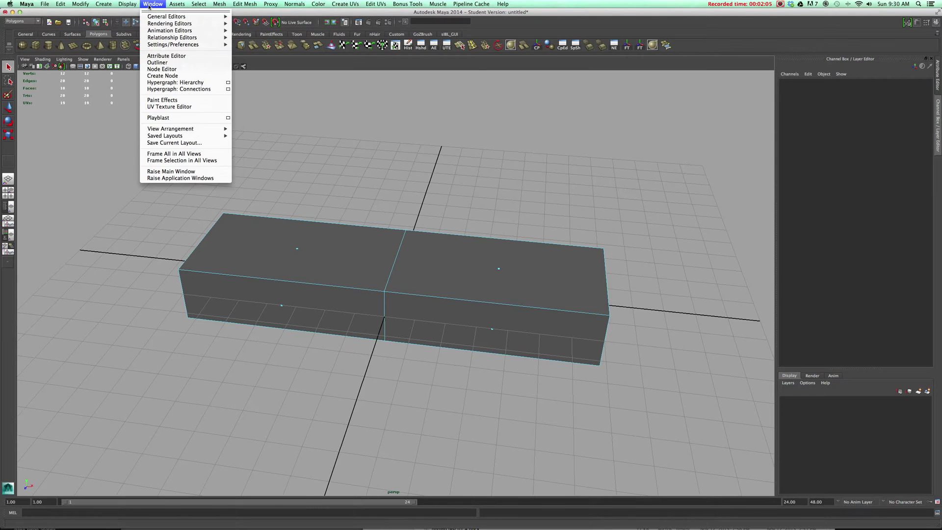
mouse_move(185, 22)
mouse_move(221, 44)
click(270, 49)
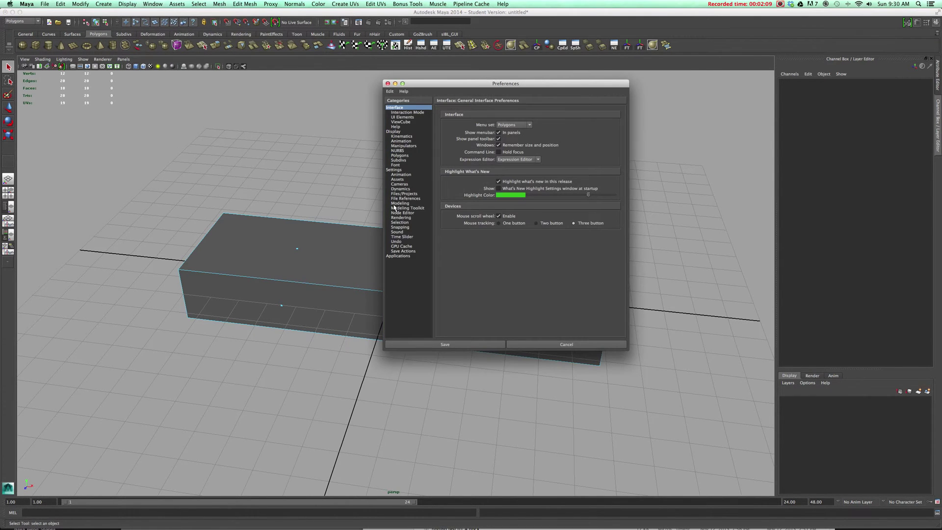
click(404, 222)
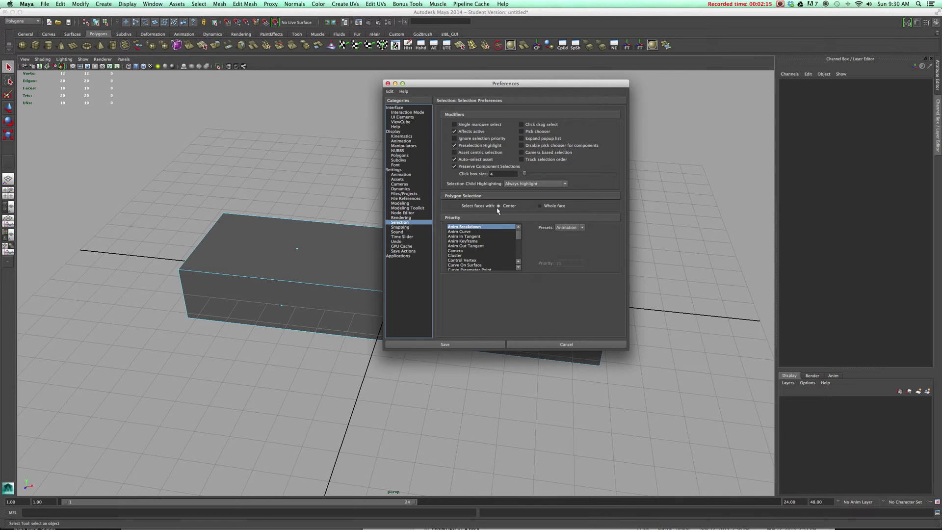
click(493, 345)
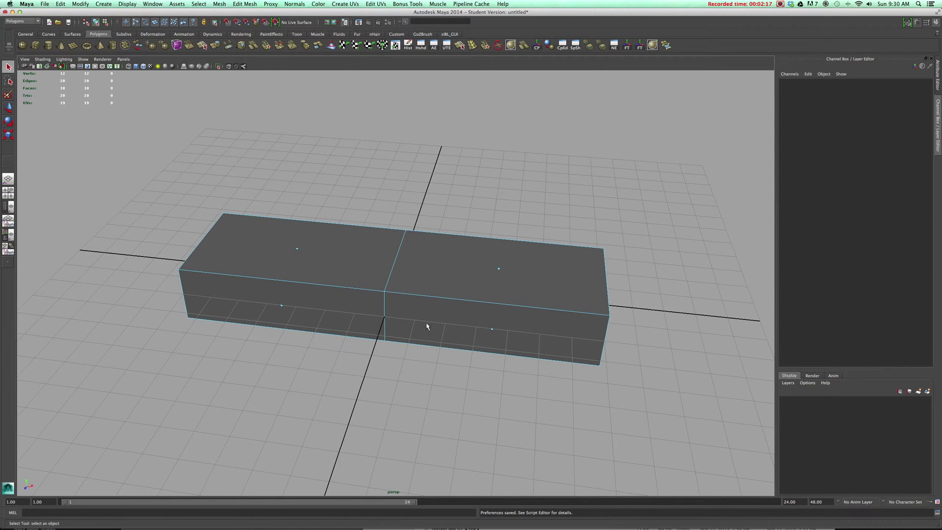
Step: Delete all the faces of the box's left half, up to the middle subdivision
alt+drag(315, 270, 313, 265)
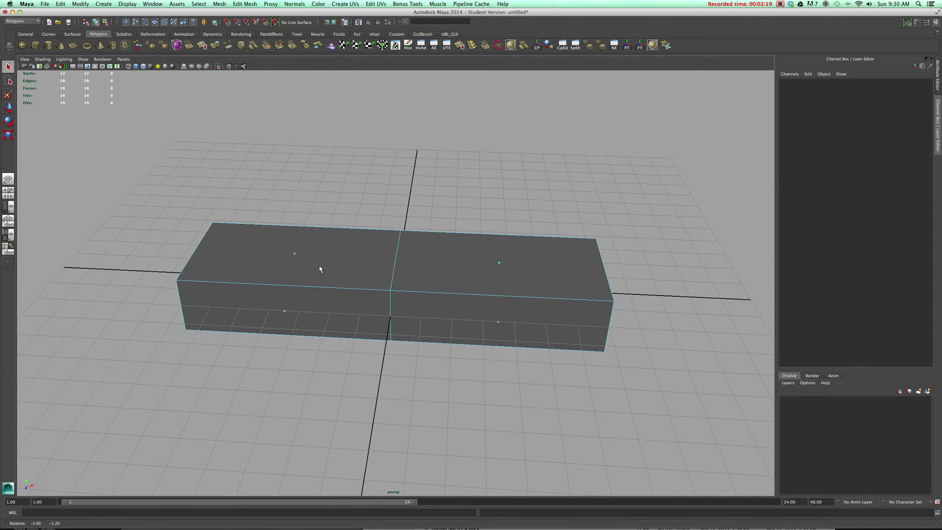
right_click(287, 244)
click(287, 258)
right_drag(279, 254, 282, 274)
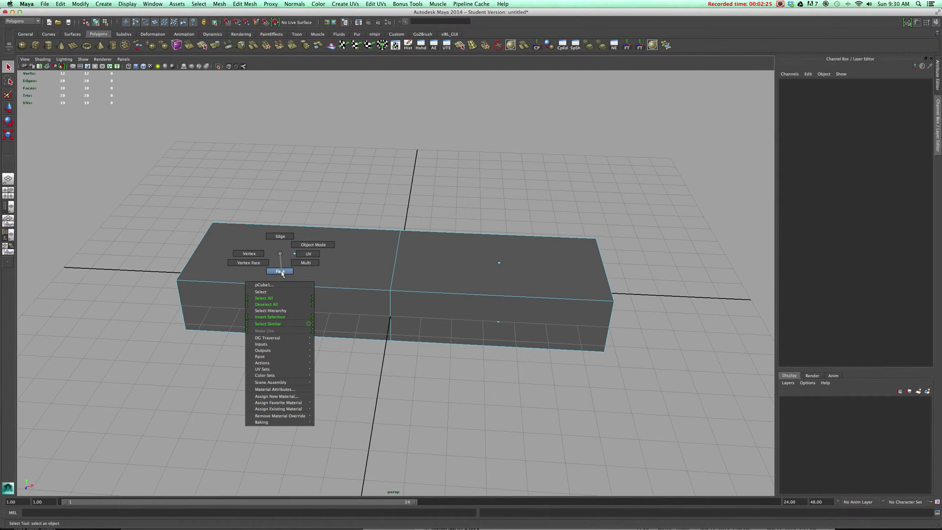
right_drag(283, 274, 283, 273)
drag(223, 250, 383, 400)
key(Delete)
Step: Insert an edge loop across the remaining half of the box, close to its closed outer end
alt+drag(381, 347, 450, 311)
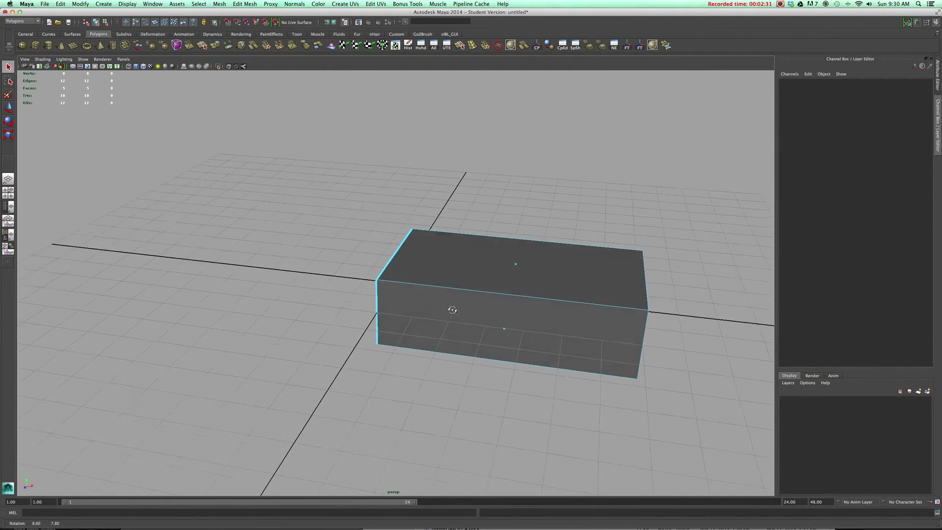
alt+middle_drag(452, 311, 370, 319)
right_drag(378, 274, 427, 280)
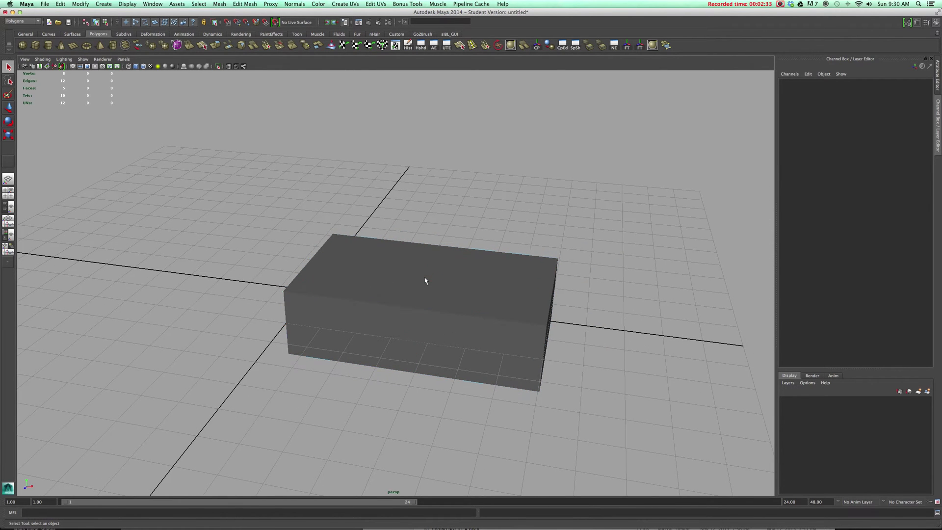
alt+drag(425, 281, 391, 273)
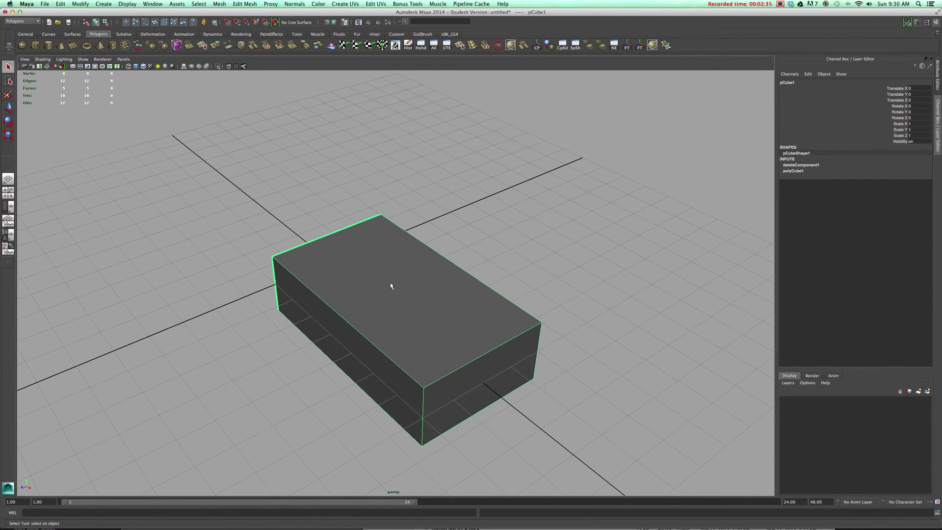
right_click(390, 285)
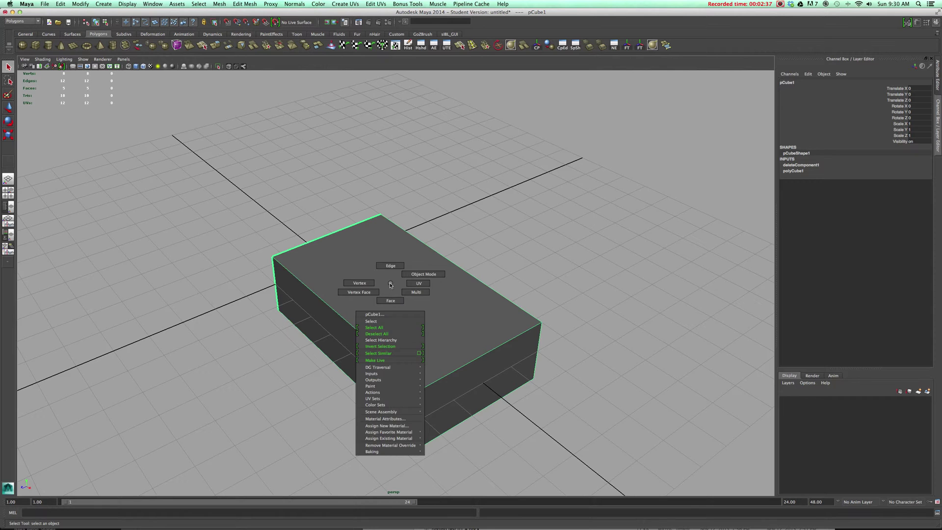
click(390, 286)
shift+right_click(391, 287)
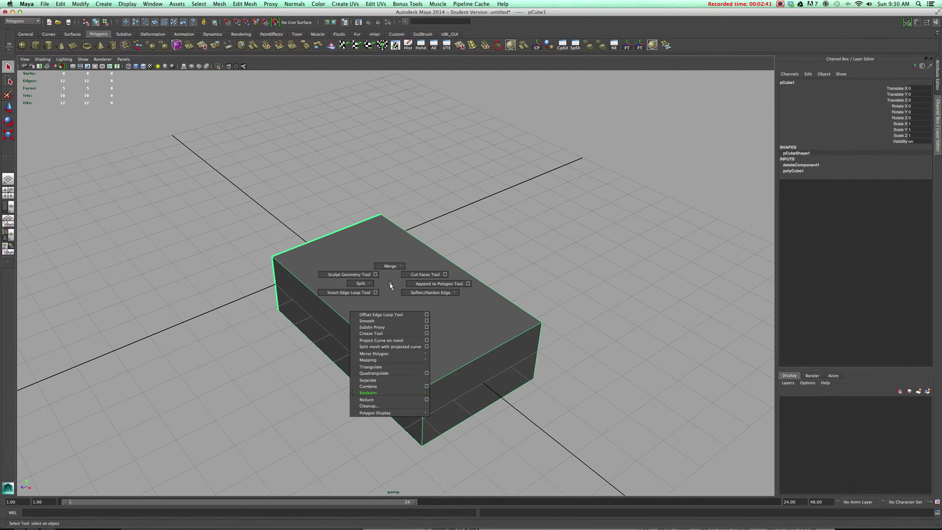
click(371, 293)
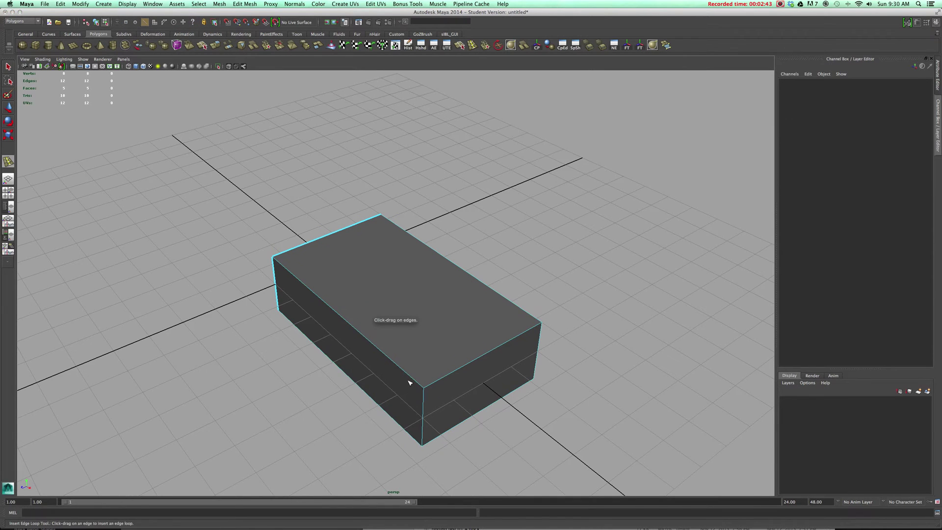
mouse_move(407, 379)
mouse_down()
mouse_move(395, 358)
mouse_move(401, 367)
mouse_up()
Step: Insert a lengthwise edge loop close to the box's back long side and return to object mode
alt+drag(567, 320, 482, 380)
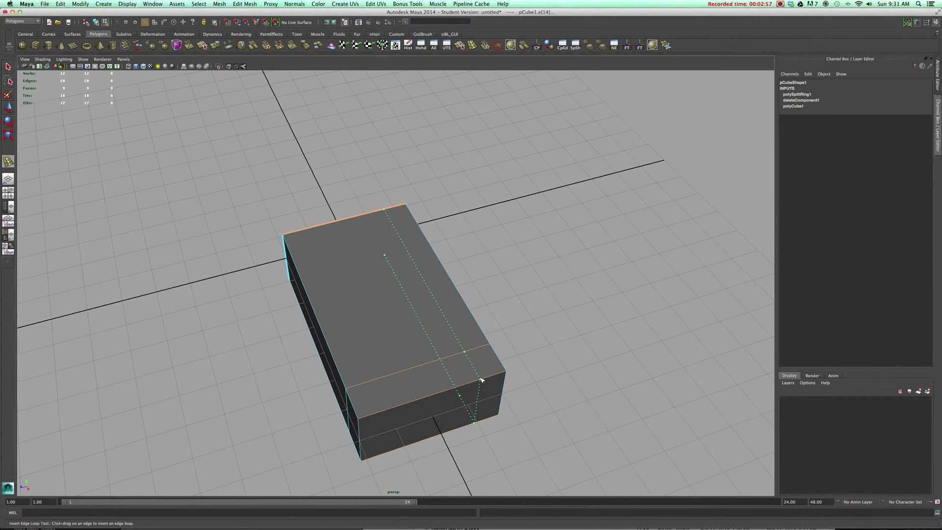
drag(482, 380, 507, 366)
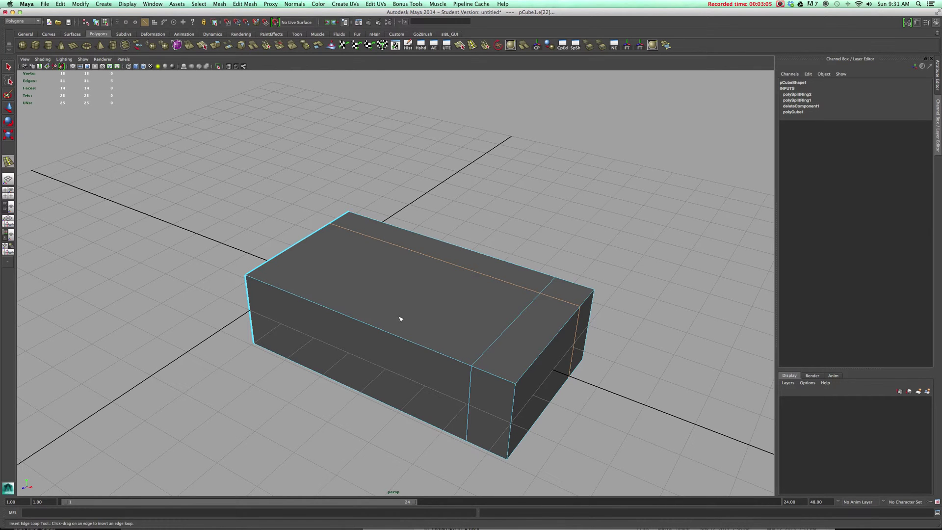
key(w)
right_drag(437, 275, 475, 273)
Step: Hide the viewport grid and extrude the box's top faces along the closed end and back side upward by about 1.15
scroll(545, 341, up, 3)
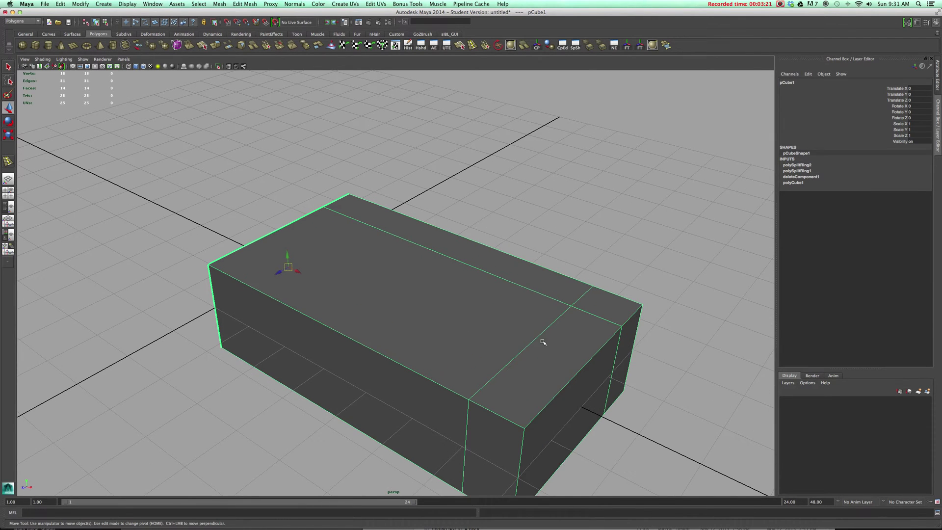
right_click(543, 343)
right_drag(543, 344, 546, 361)
click(552, 360)
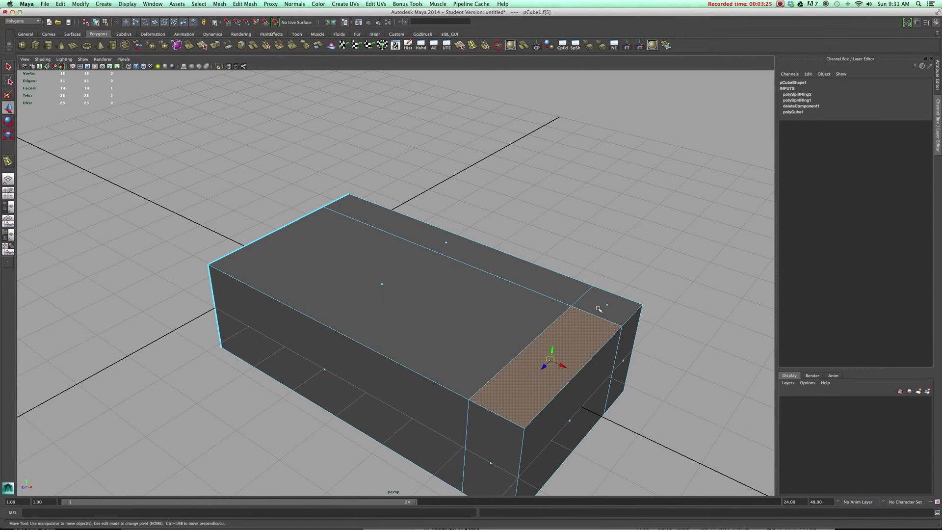
shift+click(607, 306)
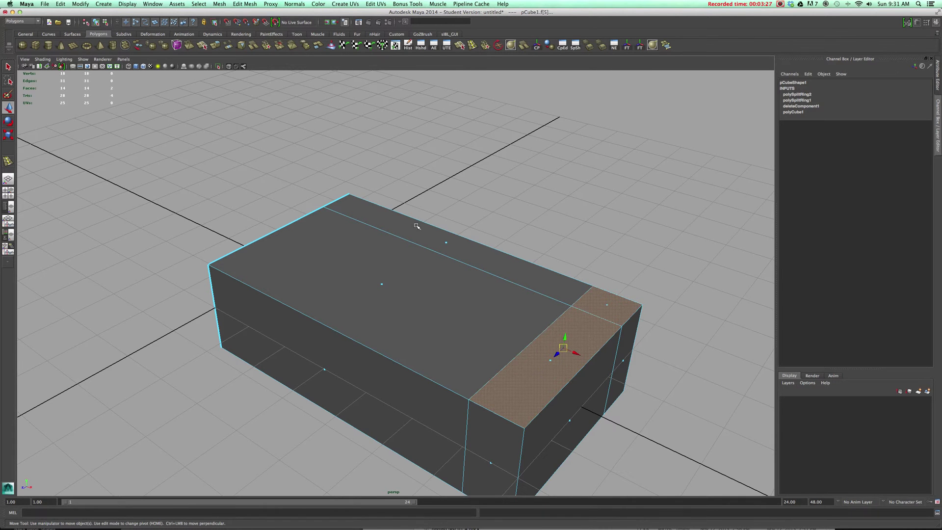
shift+click(447, 243)
alt+drag(499, 267, 358, 271)
alt+drag(264, 270, 185, 171)
click(72, 67)
alt+drag(296, 267, 330, 300)
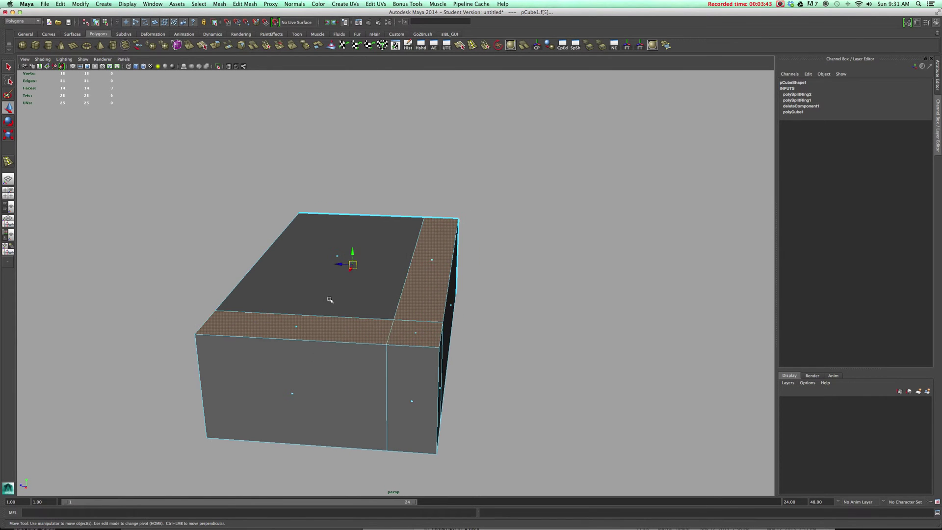
shift+right_click(334, 333)
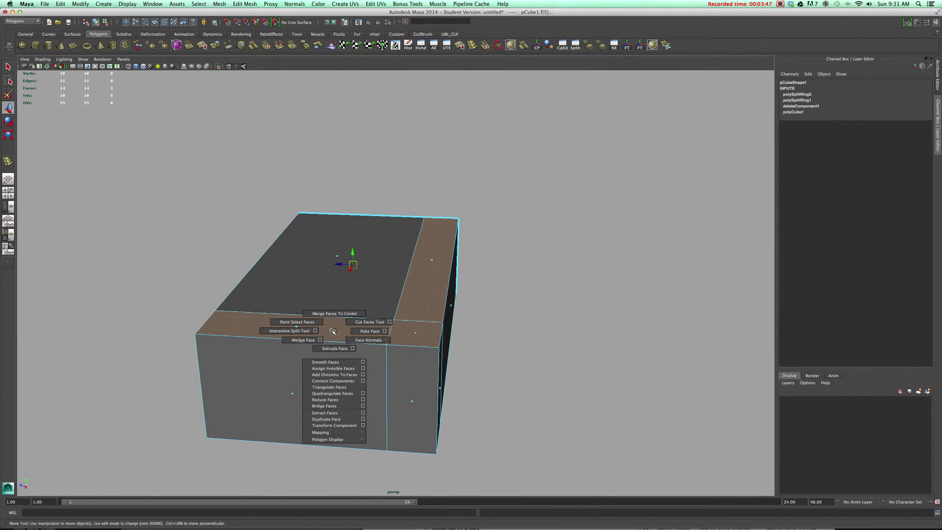
click(335, 348)
alt+drag(324, 340, 370, 332)
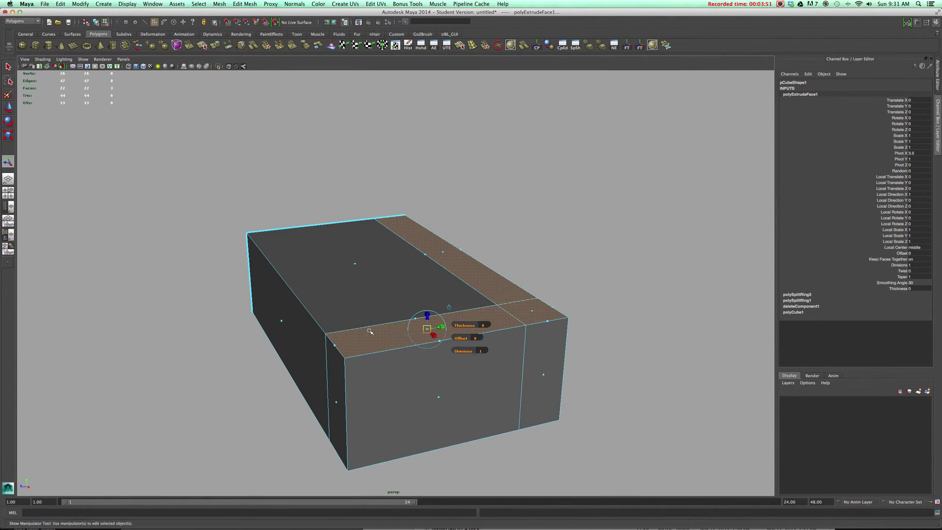
key(equal)
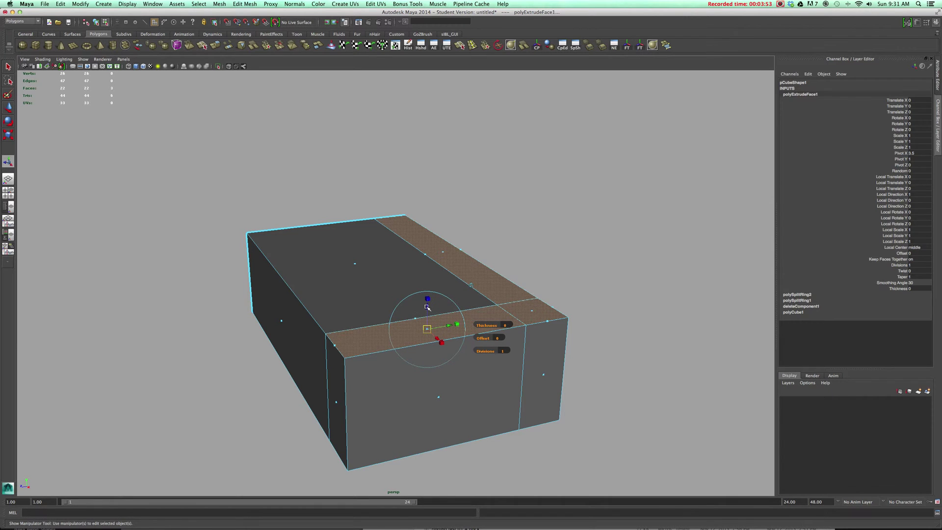
drag(427, 306, 416, 236)
alt+drag(397, 310, 422, 322)
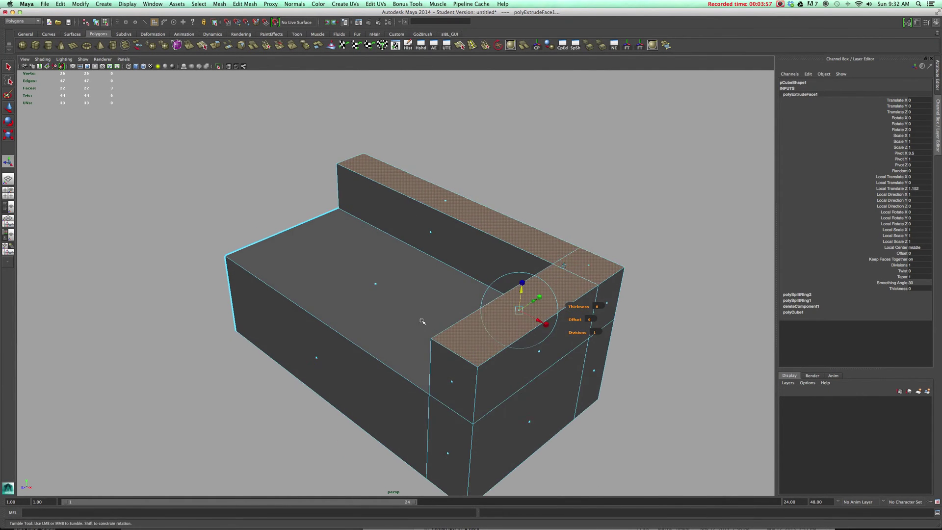
Step: Extrude the top faces of the back strip, including the corner face, further upward as a backrest and return to object mode
alt+middle_drag(477, 356, 432, 393)
alt+drag(508, 297, 444, 241)
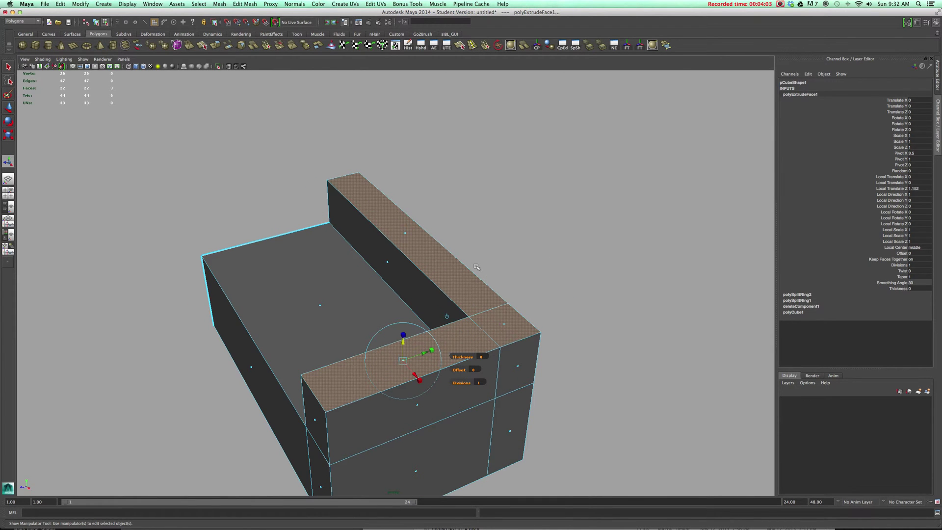
right_drag(444, 260, 427, 282)
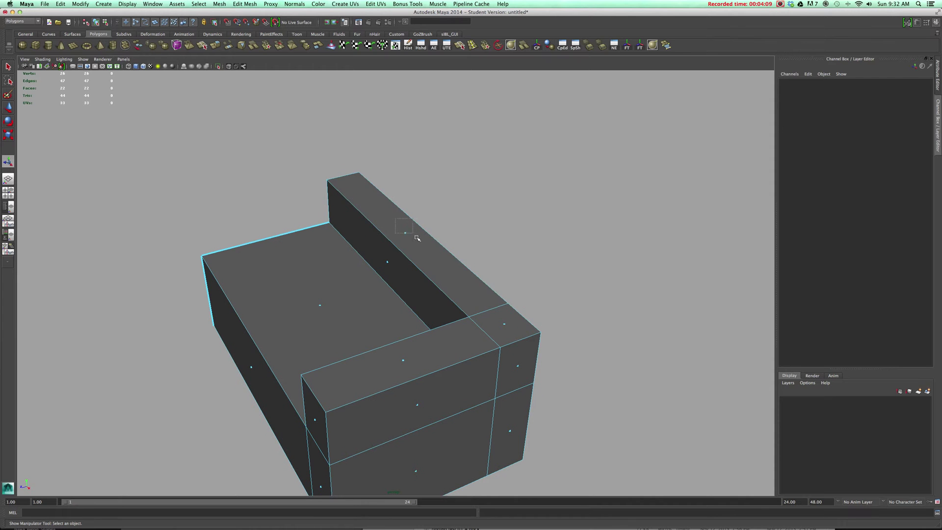
drag(417, 238, 418, 239)
shift+click(514, 331)
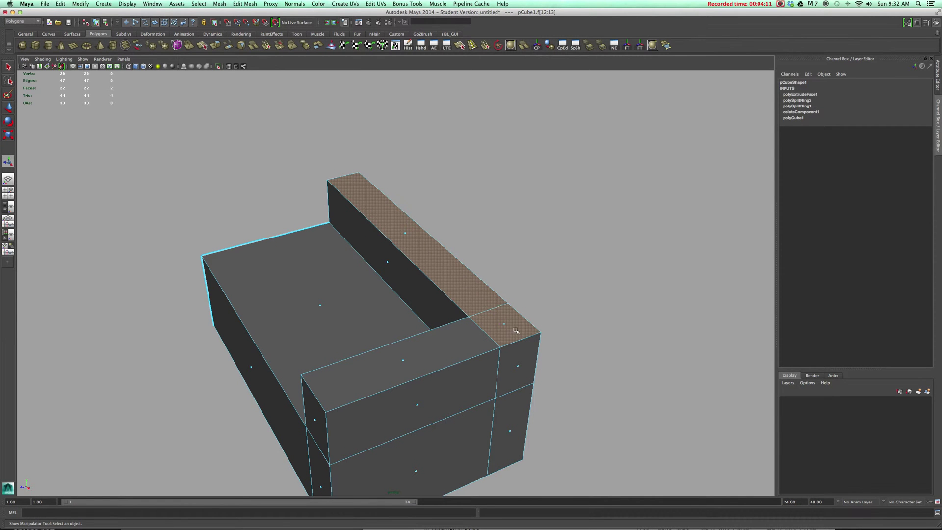
alt+drag(426, 272, 461, 265)
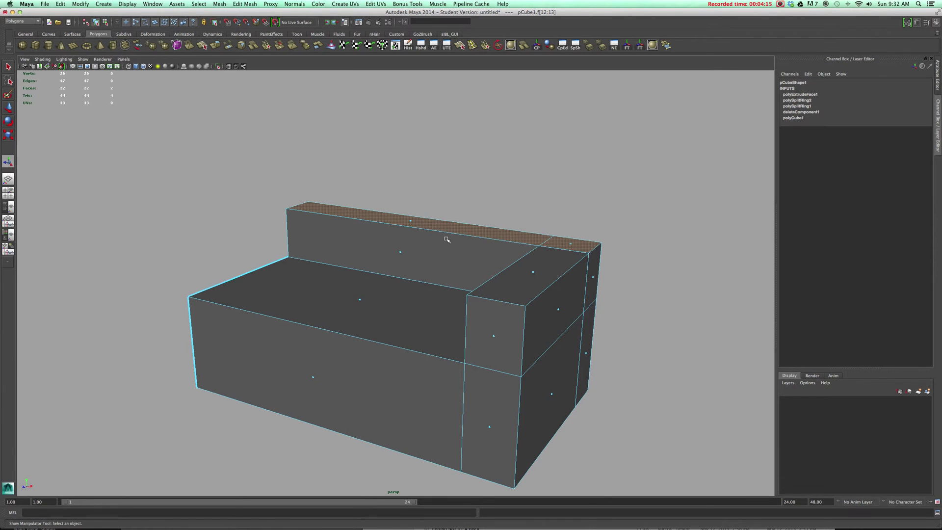
shift+right_drag(451, 232, 448, 252)
drag(574, 218, 572, 135)
mouse_move(523, 274)
alt+mouse_down()
mouse_move(506, 269)
mouse_move(513, 267)
alt+mouse_up()
right_drag(513, 267, 539, 253)
alt+drag(539, 253, 444, 280)
alt+drag(317, 300, 339, 343)
Step: Select all the bottom faces of the sofa half in the front view
key(space)
alt+middle_drag(339, 342, 318, 372)
alt+right_drag(561, 332, 608, 333)
alt+middle_drag(609, 334, 496, 335)
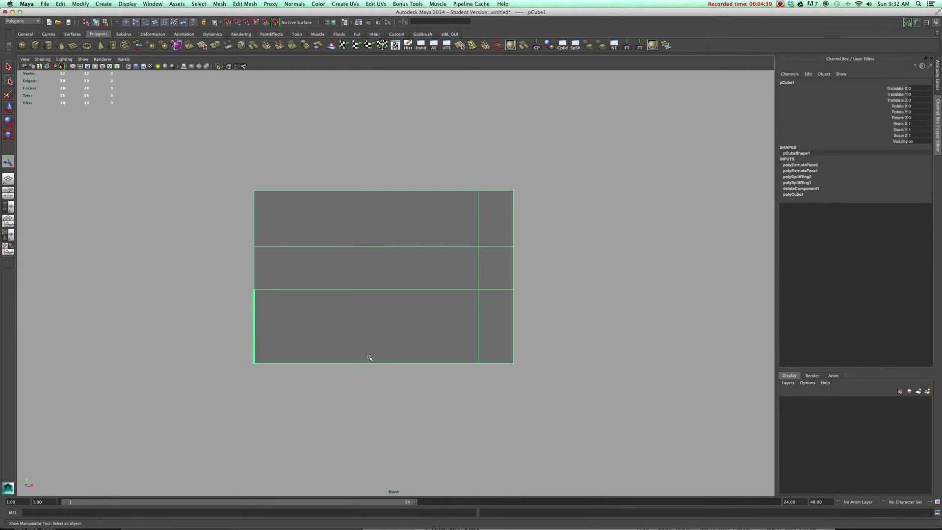
alt+right_drag(370, 355, 399, 360)
right_click(400, 358)
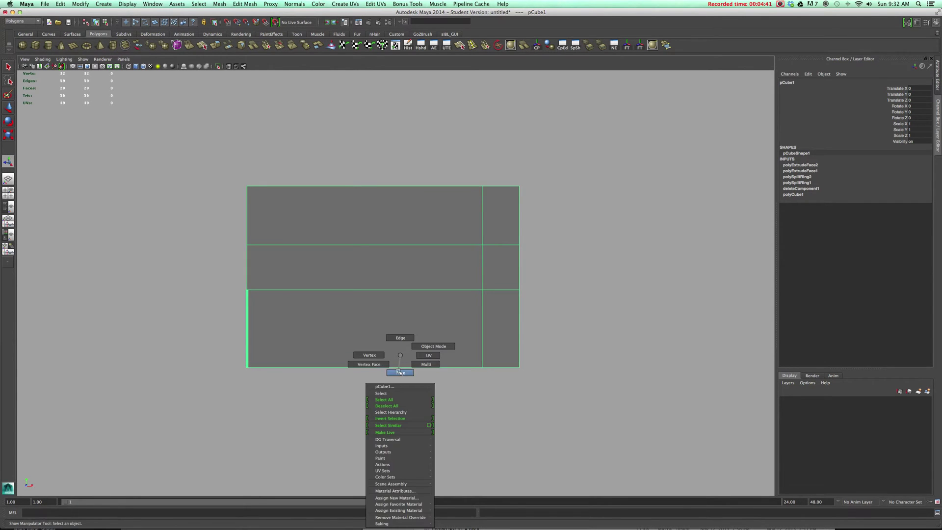
click(401, 372)
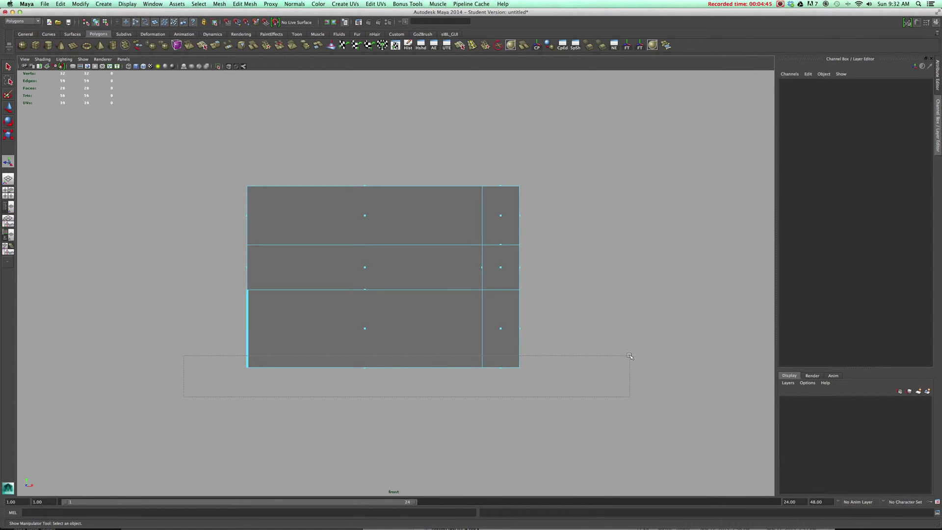
drag(630, 356, 631, 357)
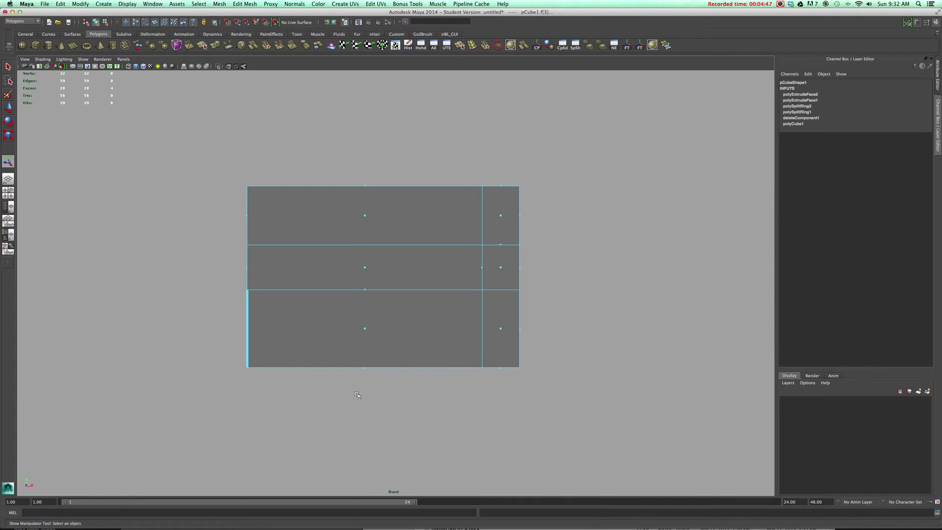
Step: Reselect the bottom faces in the front view and inspect the selection from underneath in the perspective view
key(space)
click(440, 335)
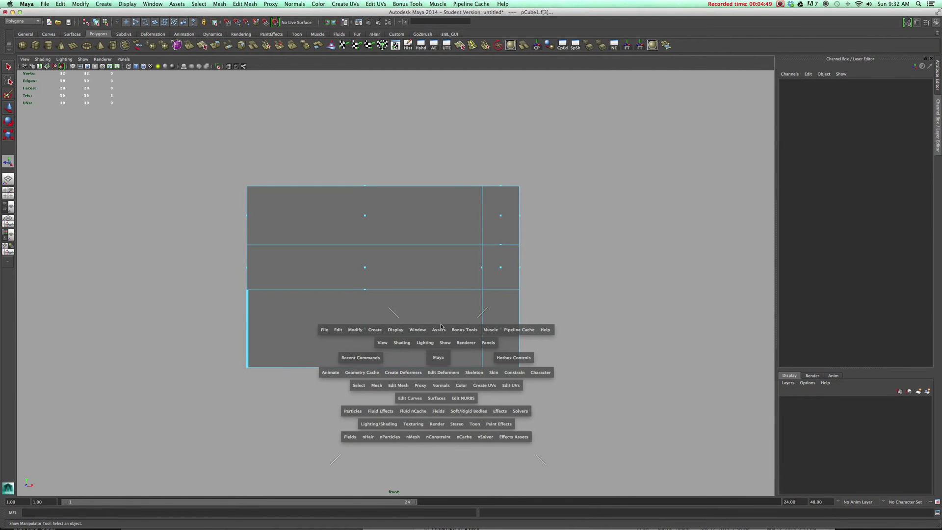
alt+click(429, 338)
key(space)
drag(430, 339, 450, 393)
key(space)
right_drag(427, 324, 429, 345)
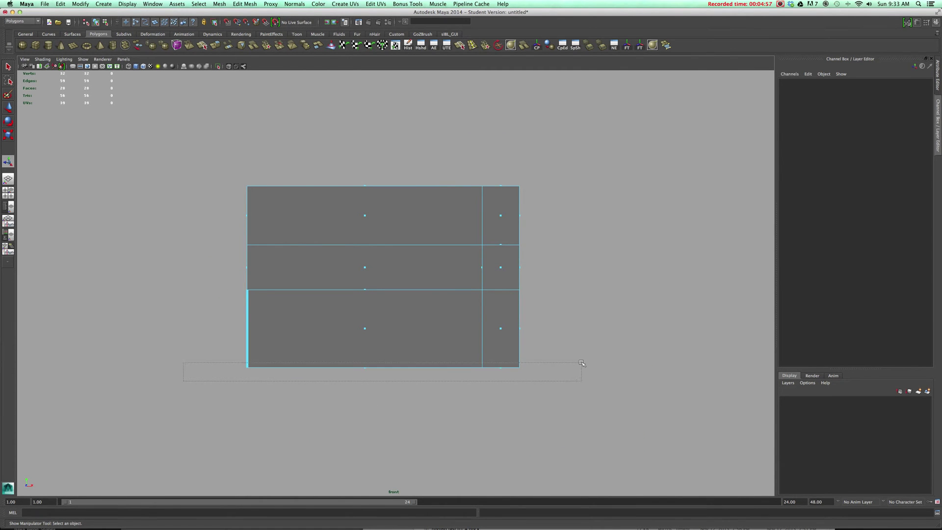
drag(582, 363, 583, 364)
key(space)
key(space)
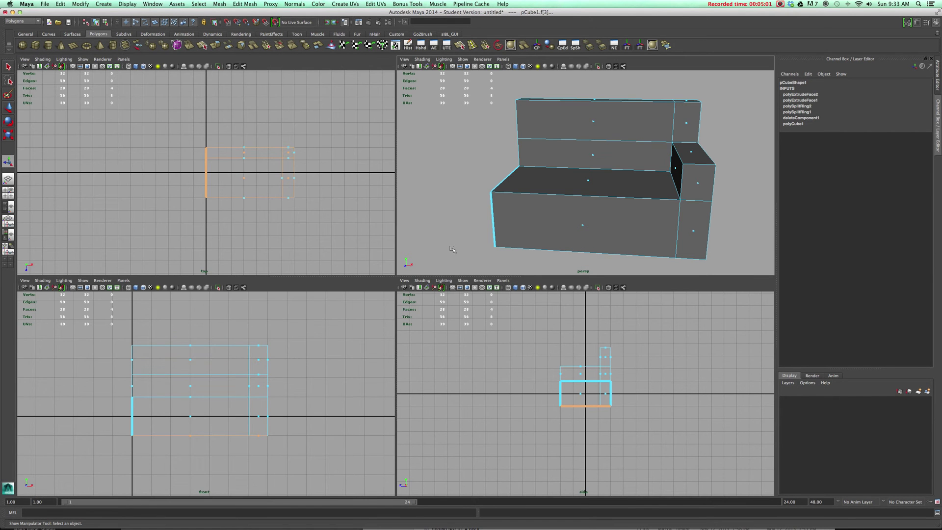
key(space)
alt+drag(680, 280, 660, 248)
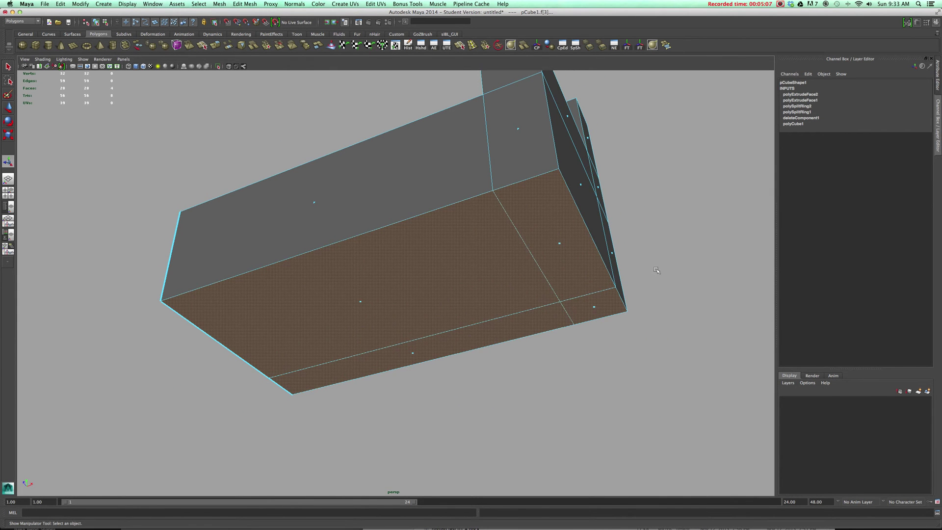
Step: Select the four bottom faces one by one from underneath and delete them
click(655, 270)
click(392, 340)
shift+click(400, 350)
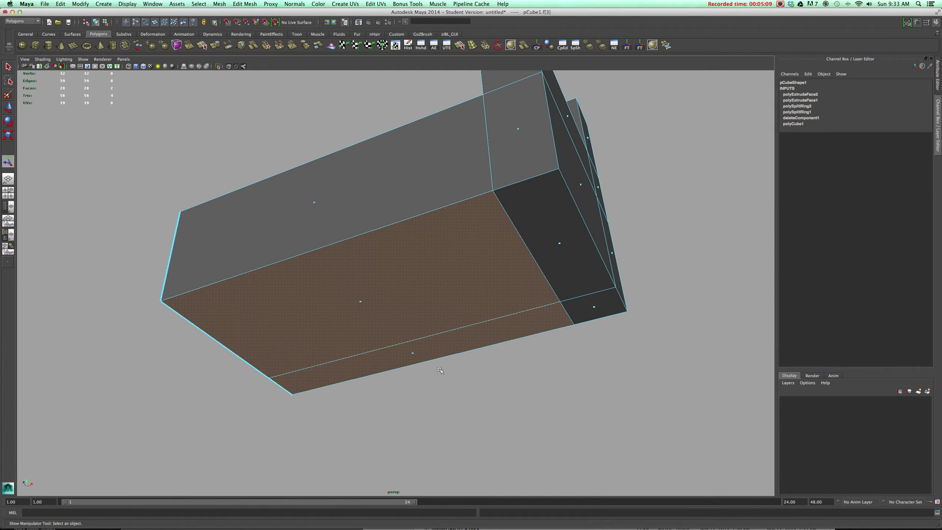
shift+click(578, 270)
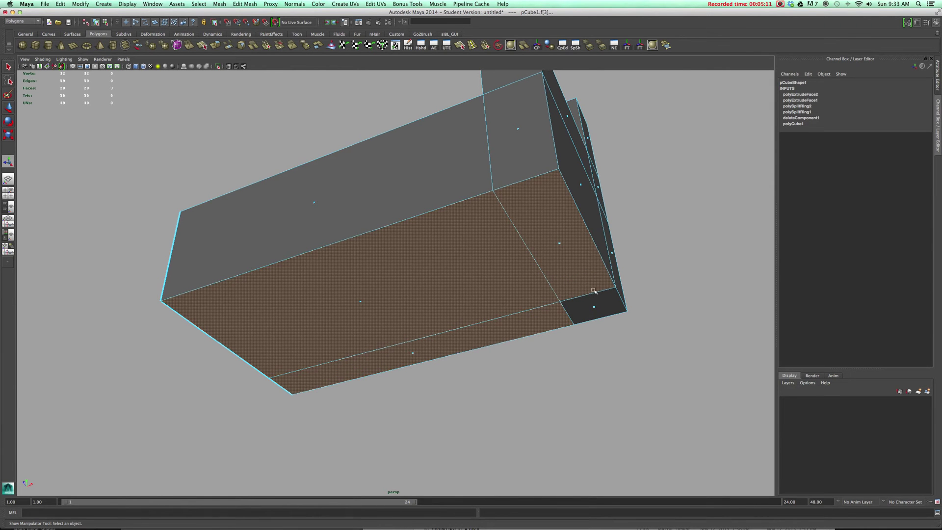
mouse_move(606, 313)
shift+mouse_down()
mouse_move(620, 306)
mouse_move(530, 332)
mouse_move(627, 326)
mouse_move(637, 289)
mouse_move(618, 325)
shift+mouse_up()
key(Delete)
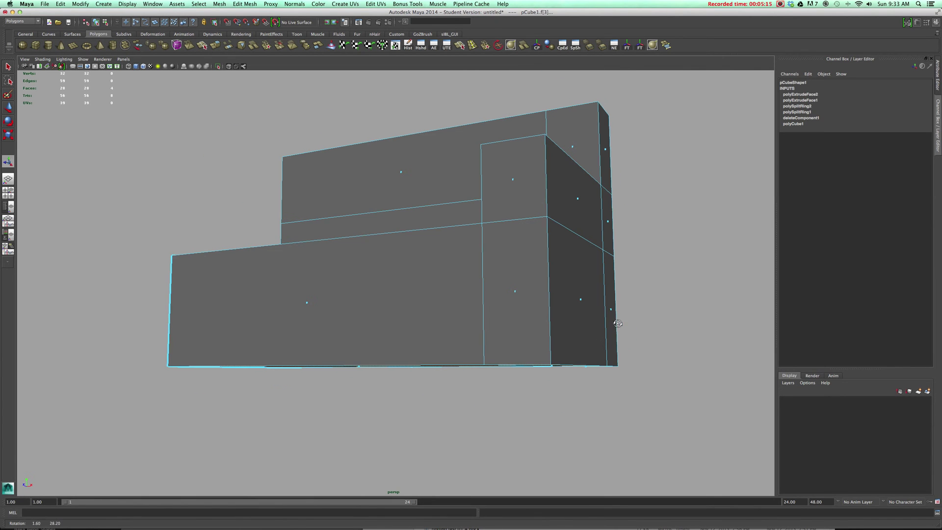
Step: Delete all the faces on the sofa's back side, selecting them in the side view
alt+drag(534, 331, 490, 331)
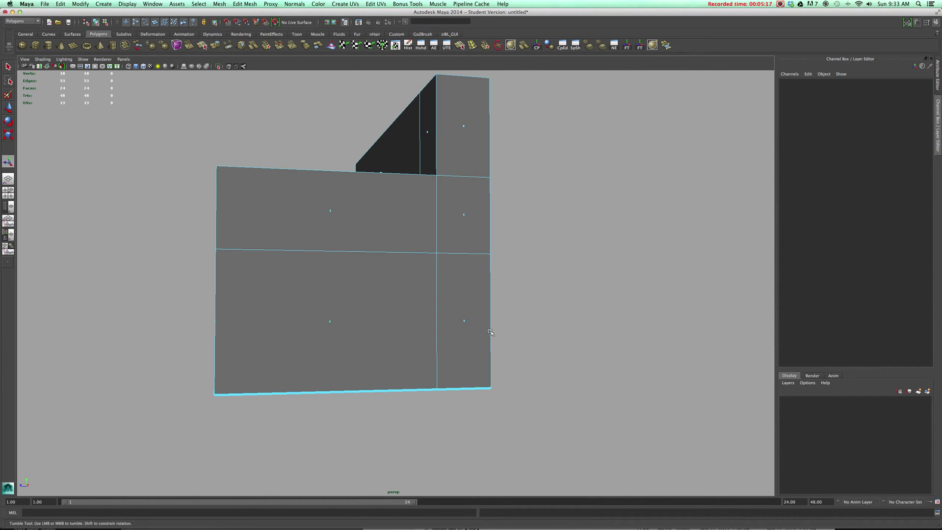
key(space)
key(space)
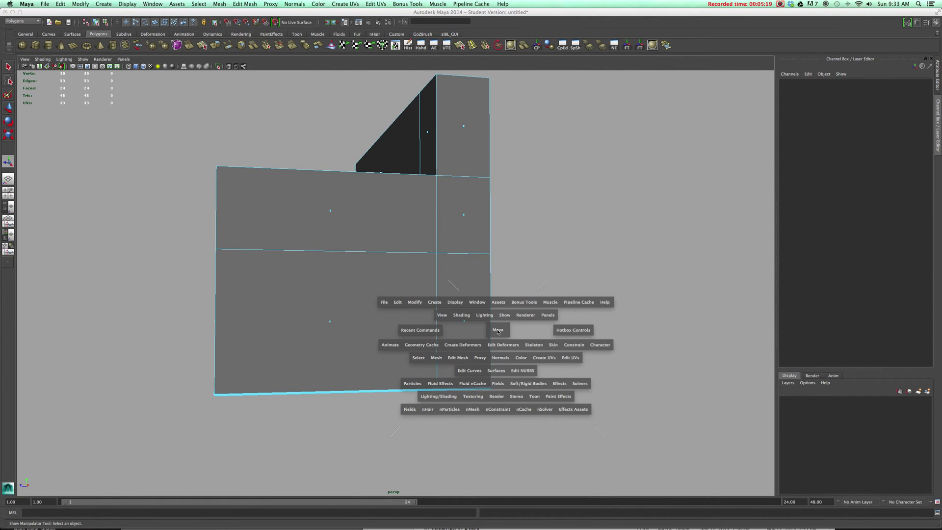
click(497, 332)
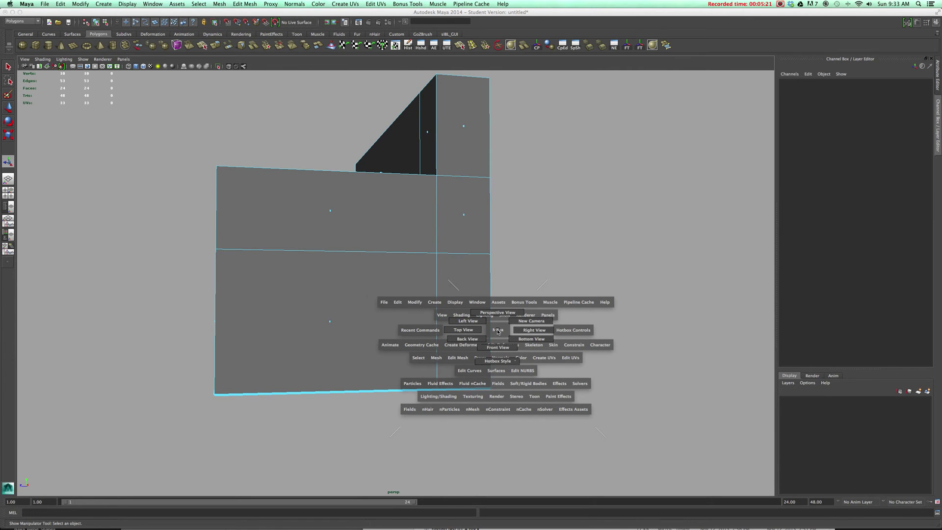
drag(498, 331, 540, 333)
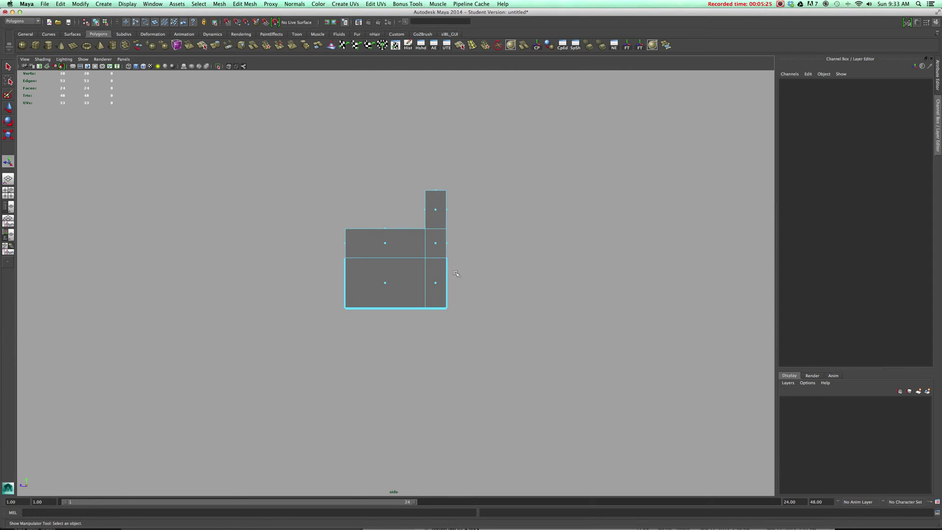
right_drag(444, 256, 457, 278)
drag(443, 320, 409, 294)
key(Delete)
key(space)
alt+drag(554, 320, 437, 299)
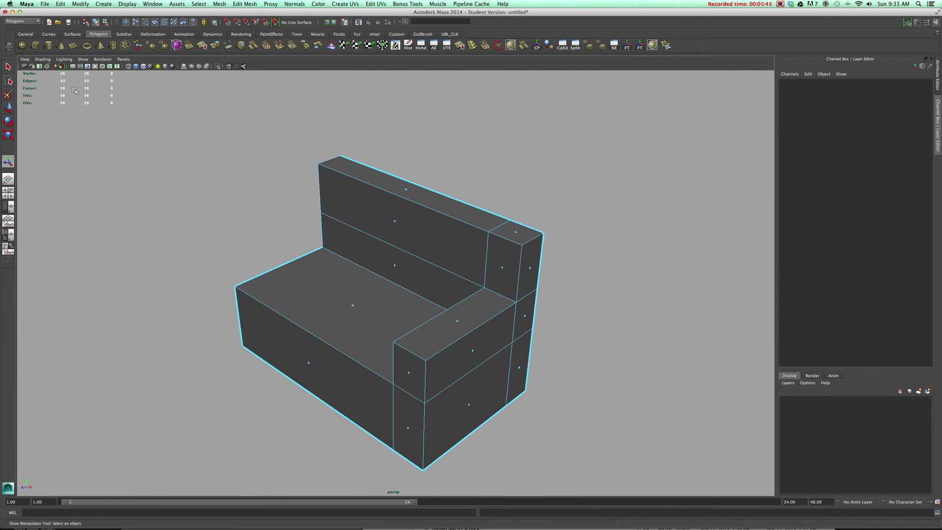
alt+drag(435, 301, 454, 290)
Step: Move the top vertices of the backrest horizontally backward in the side view so that the backrest leans back
key(space)
scroll(475, 318, up, 3)
alt+middle_drag(656, 289, 634, 293)
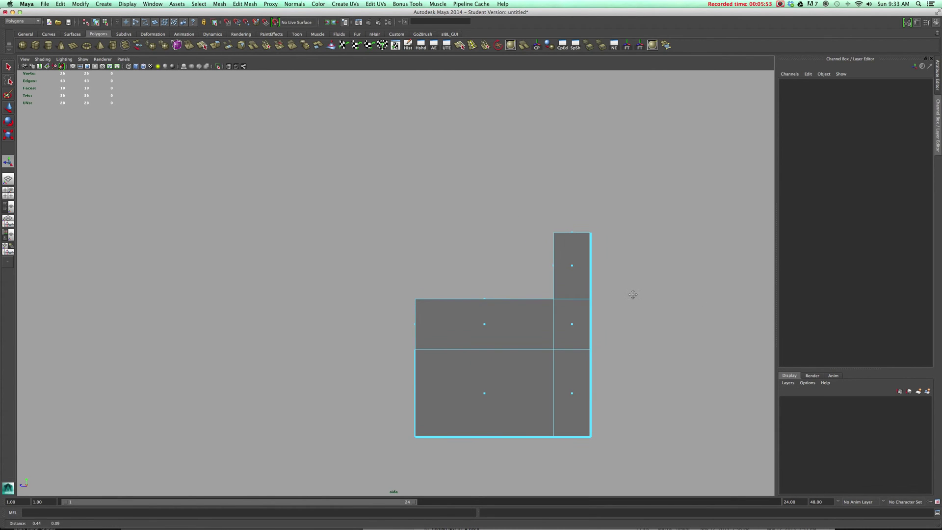
right_drag(558, 287, 539, 284)
drag(605, 294, 605, 293)
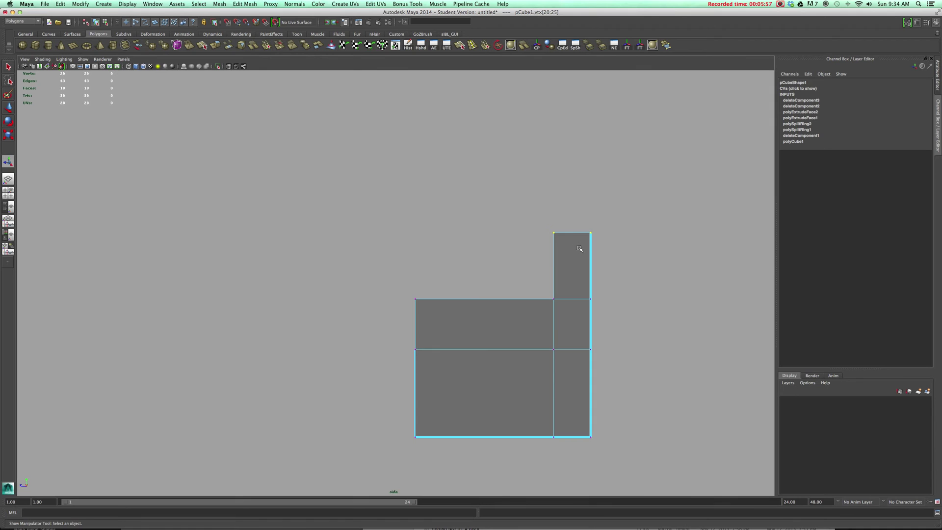
key(w)
drag(544, 232, 572, 232)
Step: Move the backrest vertices at armrest height slightly backward and inspect the slanted backrest in the perspective view
drag(545, 284, 629, 325)
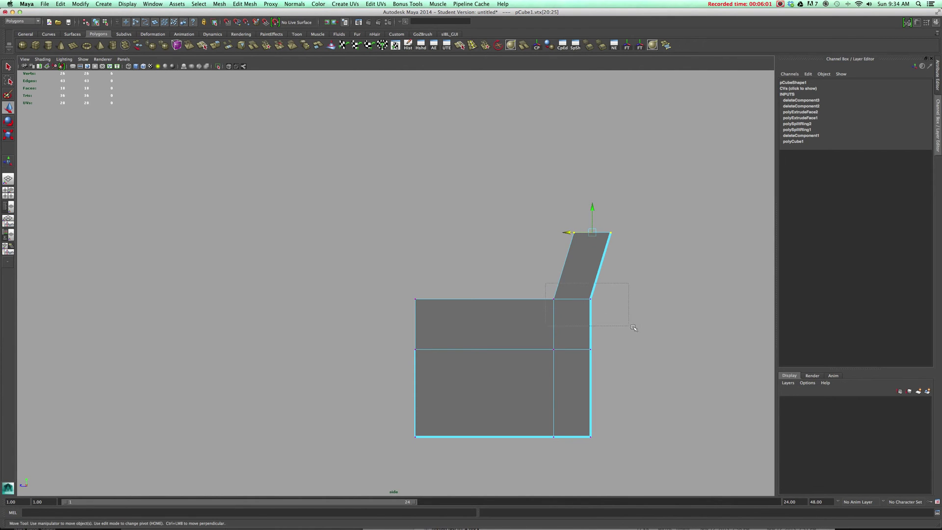
drag(548, 299, 552, 299)
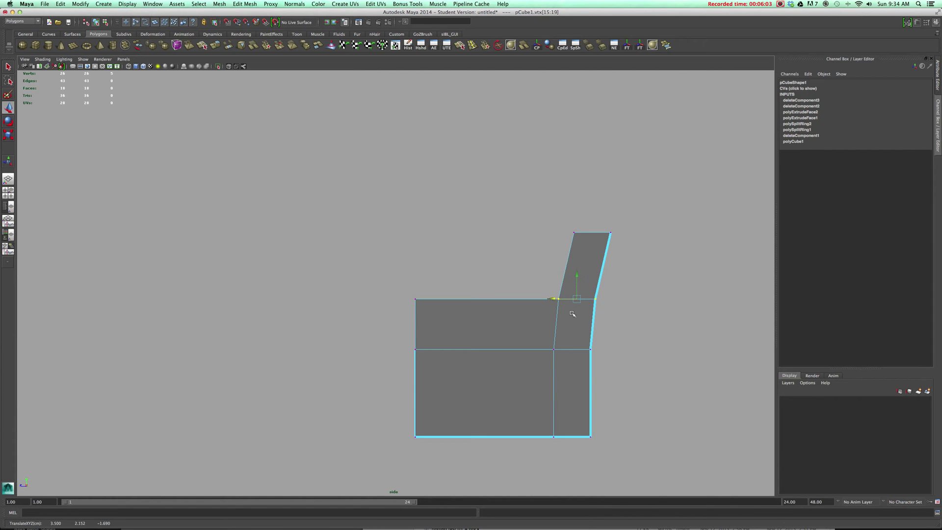
key(space)
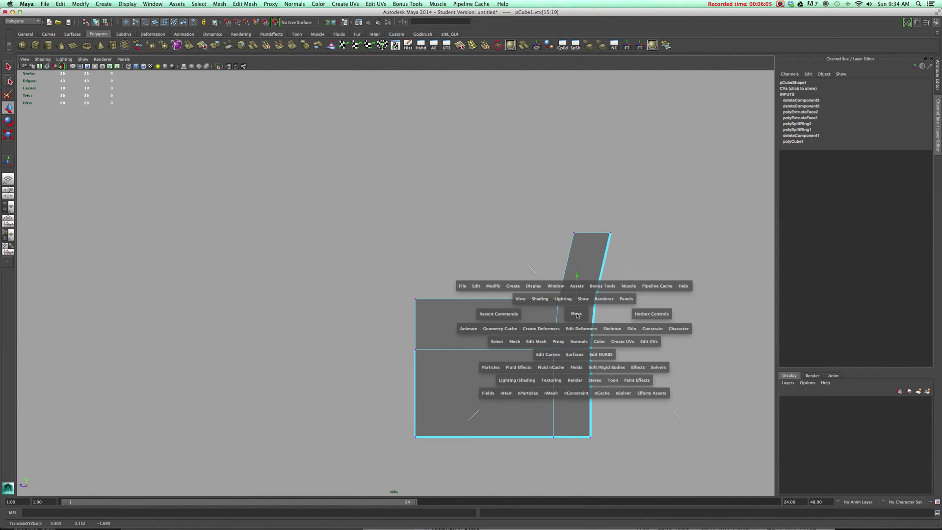
drag(576, 314, 557, 316)
alt+right_drag(557, 315, 506, 318)
alt+drag(506, 318, 444, 275)
key(space)
scroll(444, 275, up, 5)
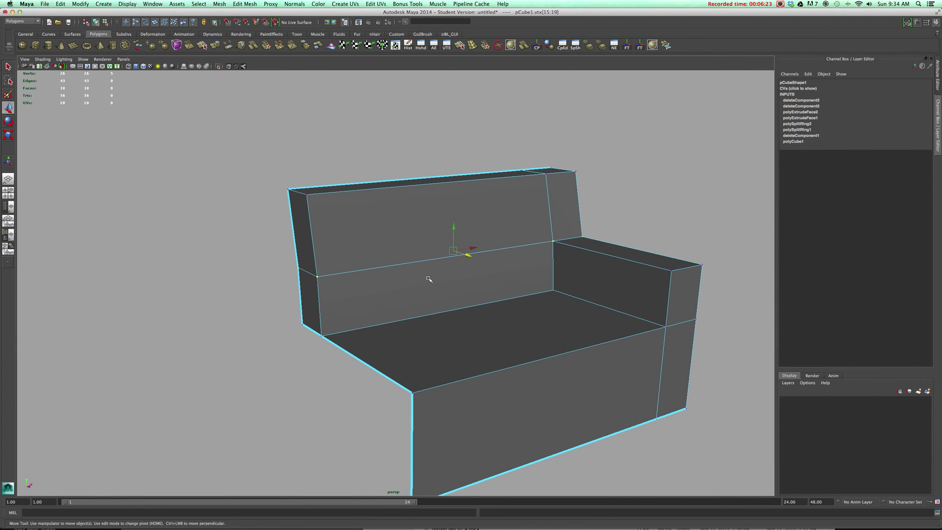
alt+drag(288, 261, 302, 263)
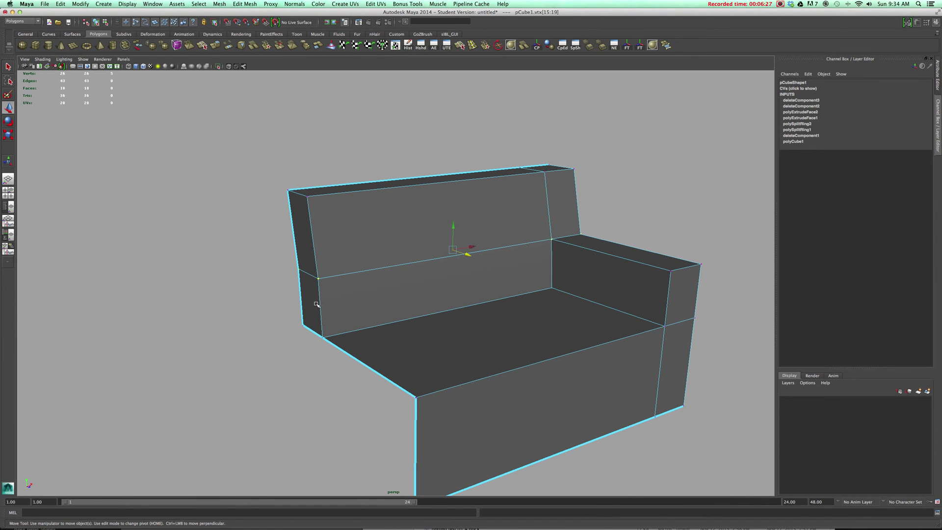
Step: Delete the two backrest end faces on the sofa half's open centre side and return to object mode
right_drag(309, 258, 287, 240)
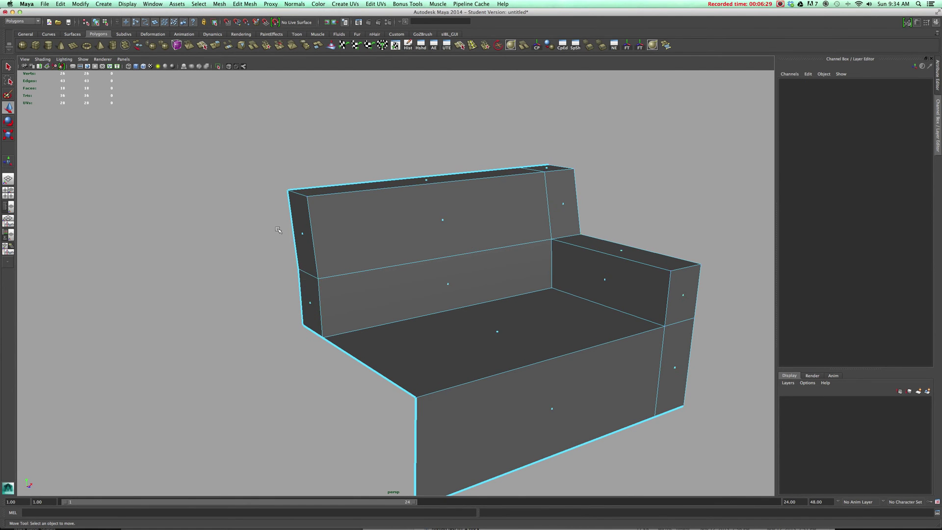
drag(288, 196, 307, 316)
key(Delete)
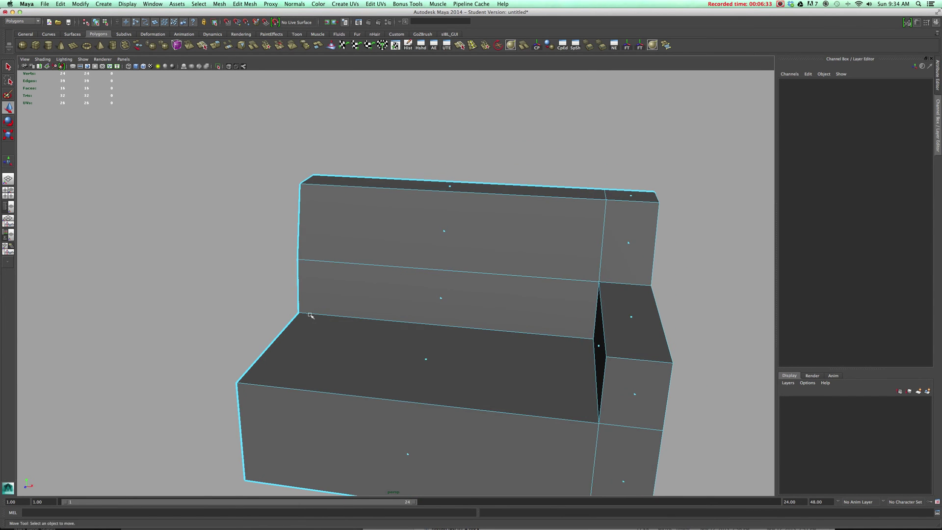
right_drag(421, 299, 467, 294)
alt+drag(467, 295, 406, 297)
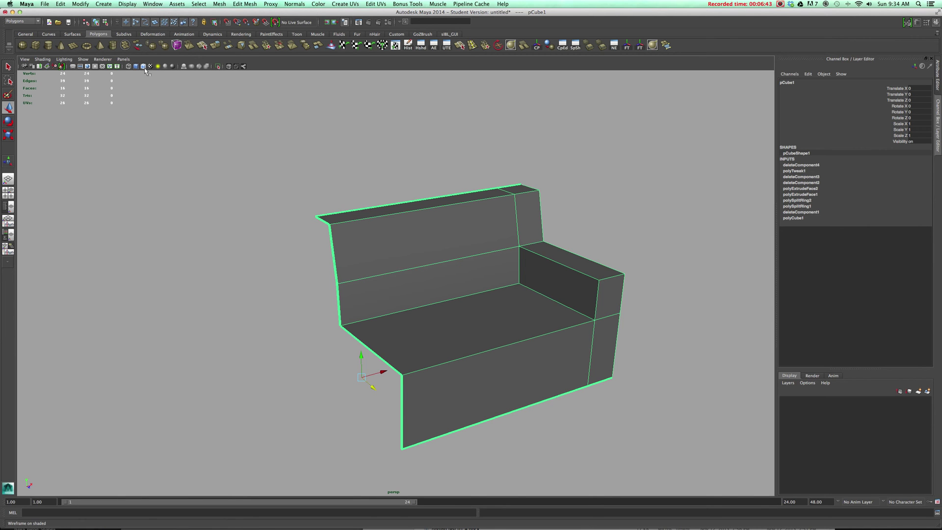
Step: Select the sofa half as a whole object and delete its construction history
right_drag(427, 238, 455, 226)
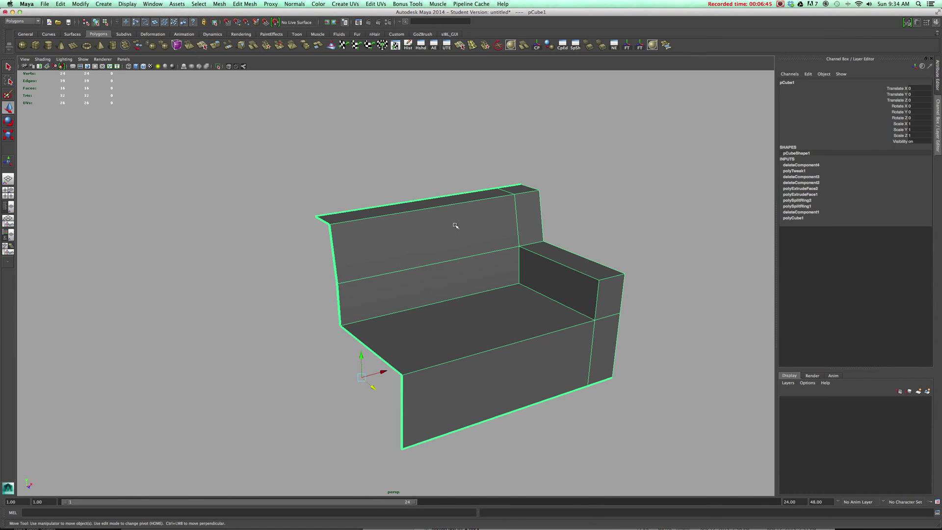
click(428, 161)
alt+drag(428, 161, 420, 246)
click(404, 234)
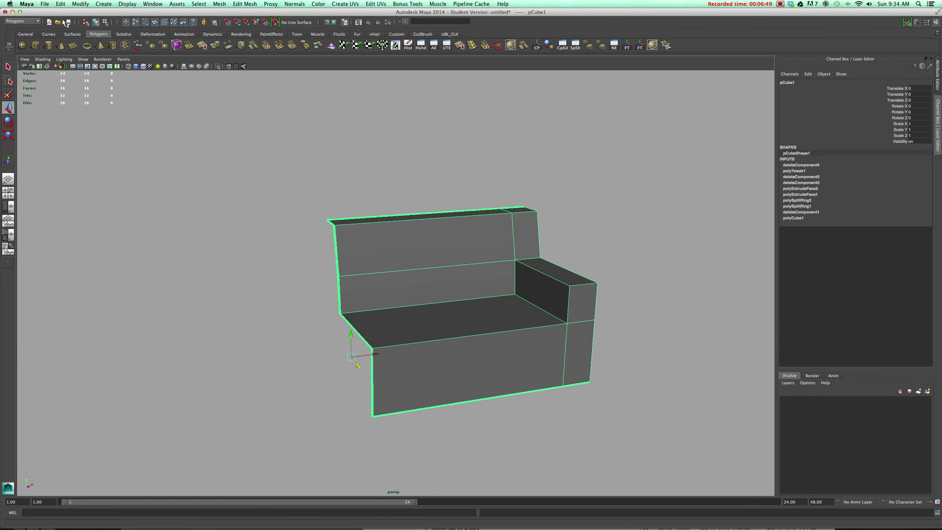
click(61, 4)
mouse_move(79, 91)
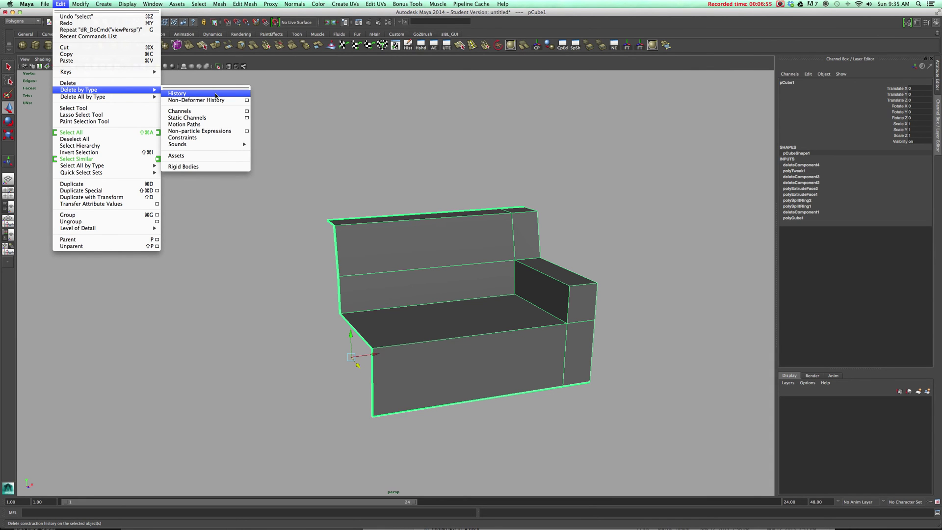
click(216, 94)
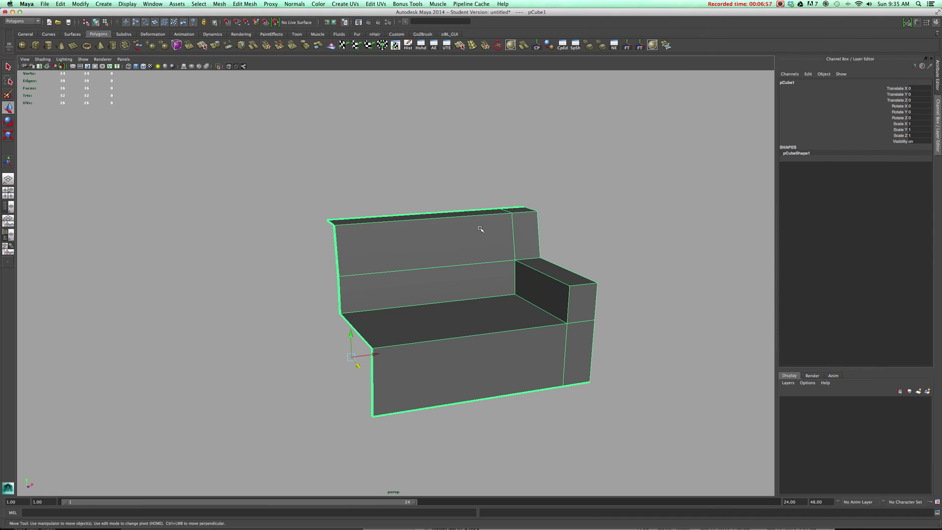
Step: Mirror the sofa half in the -X direction with Mirror Geometry, merging it with the original and merging vertices
alt+drag(497, 236, 461, 255)
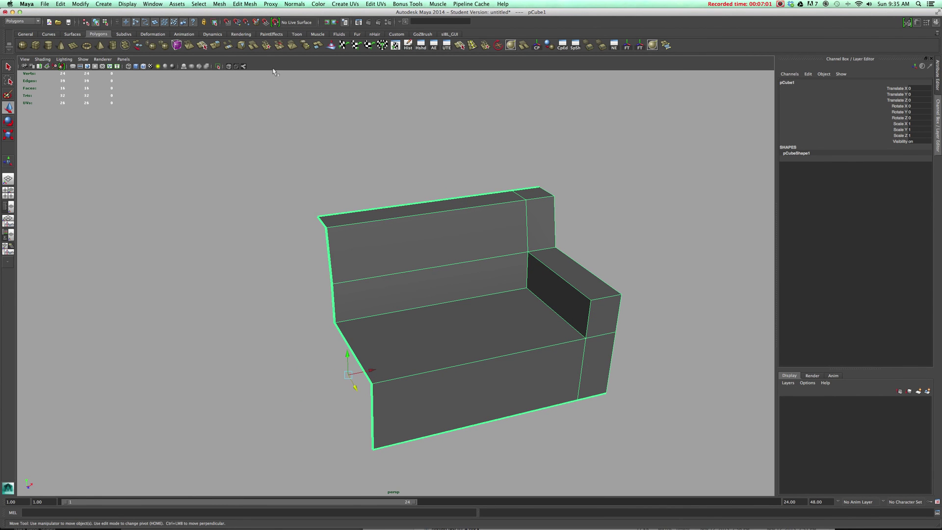
click(220, 4)
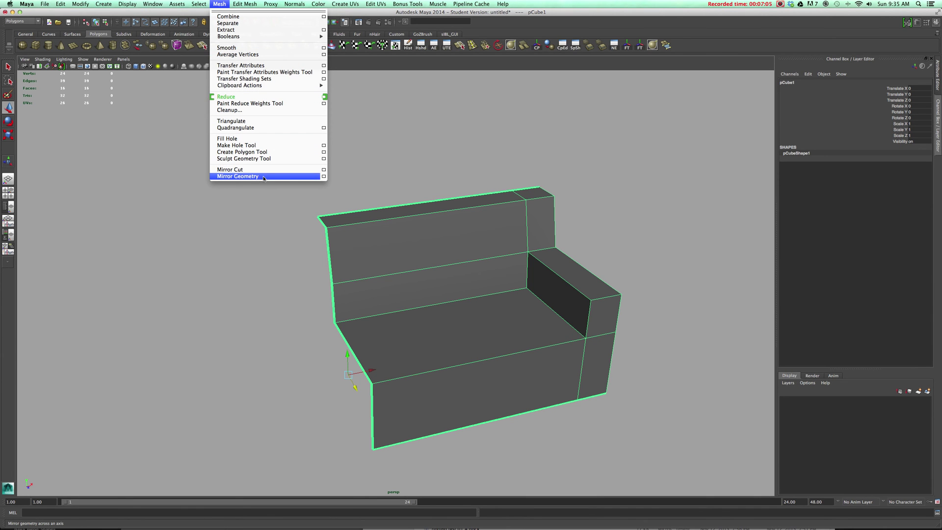
click(323, 176)
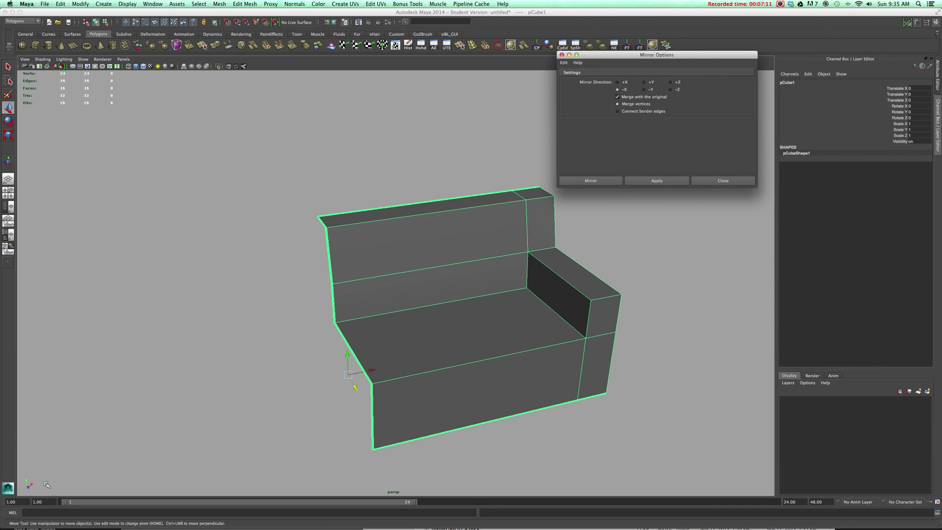
alt+drag(54, 480, 45, 484)
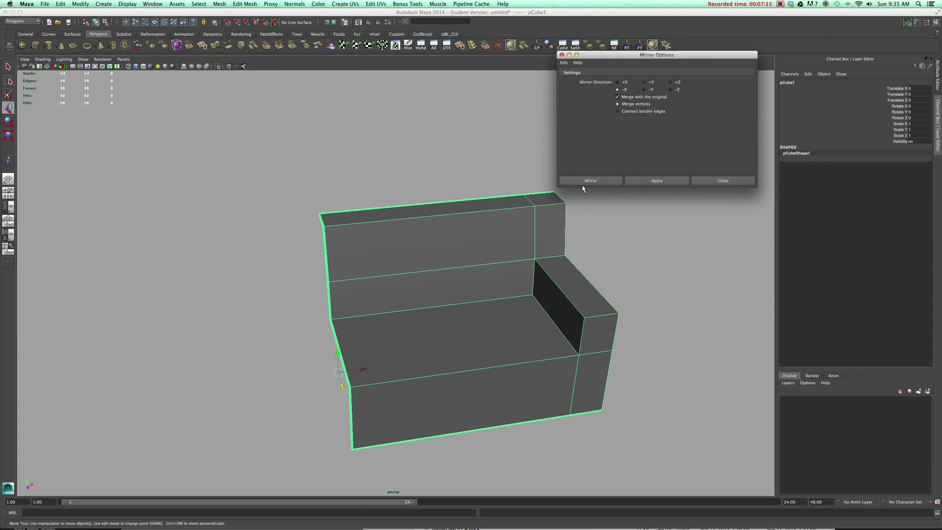
click(585, 181)
alt+drag(531, 232, 344, 247)
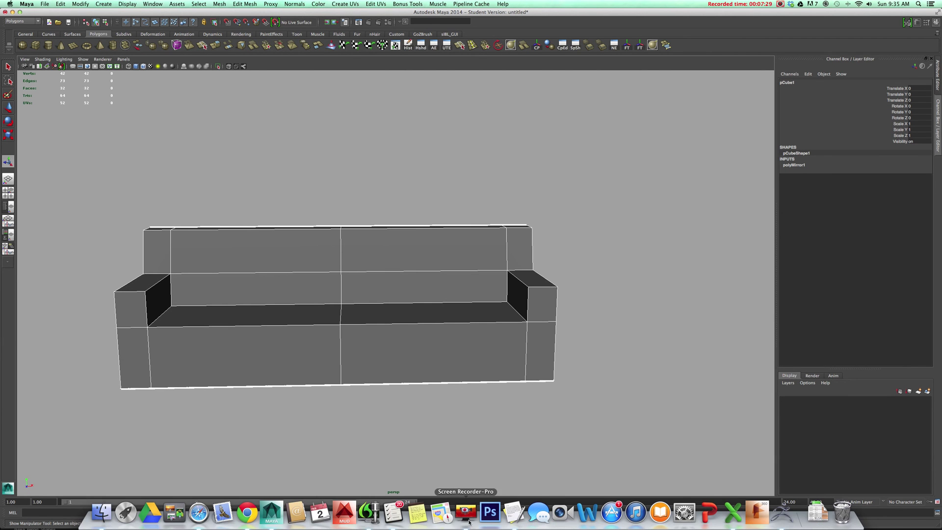
right_click(467, 514)
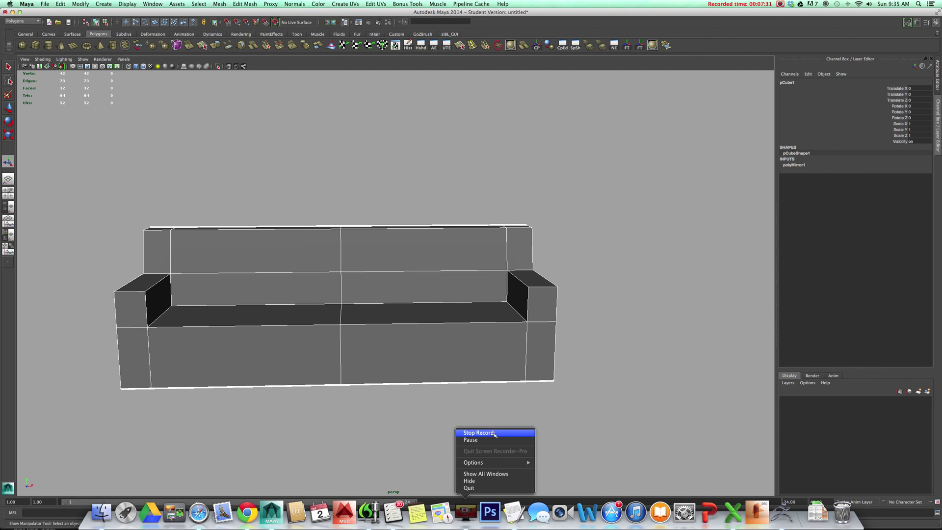